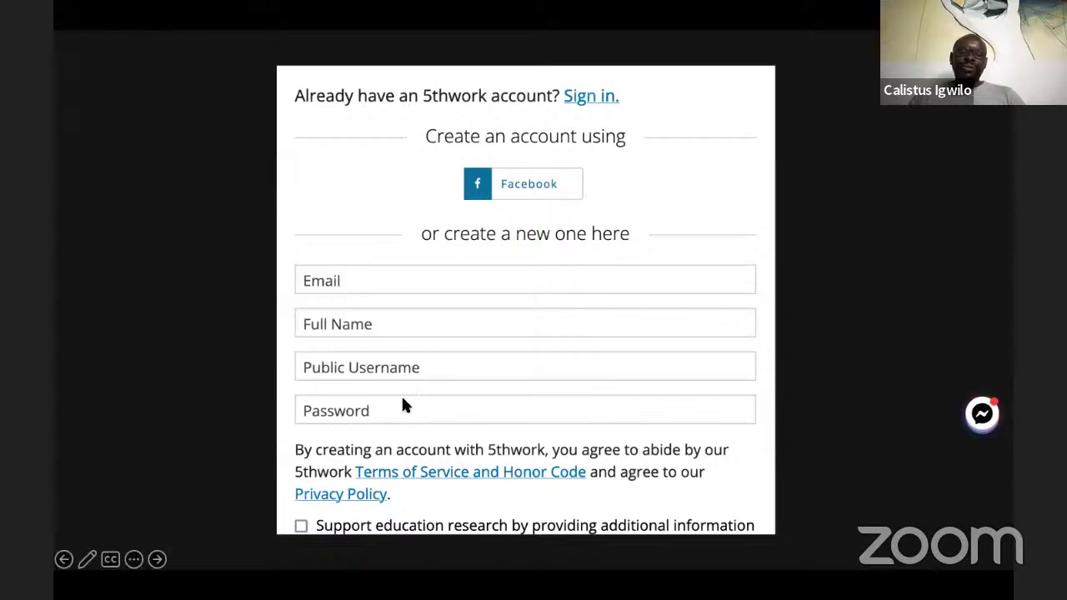
# Page through the slides on the account registration form, the Introduction to Bitcoin Theory course and the Centbee wallet, and end the slide show
pyautogui.click(849, 346)
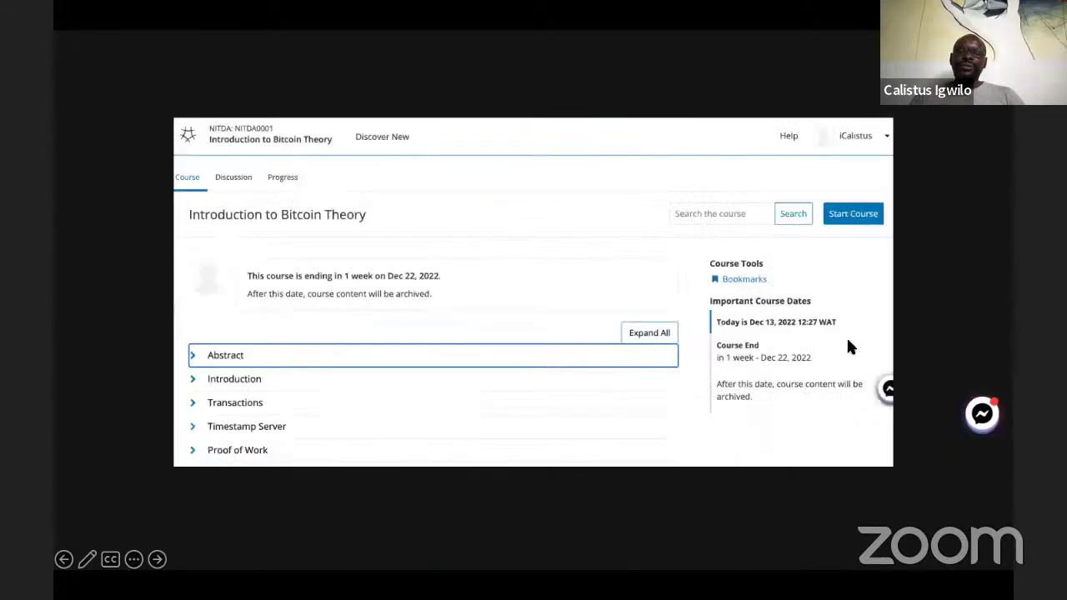
pyautogui.click(127, 346)
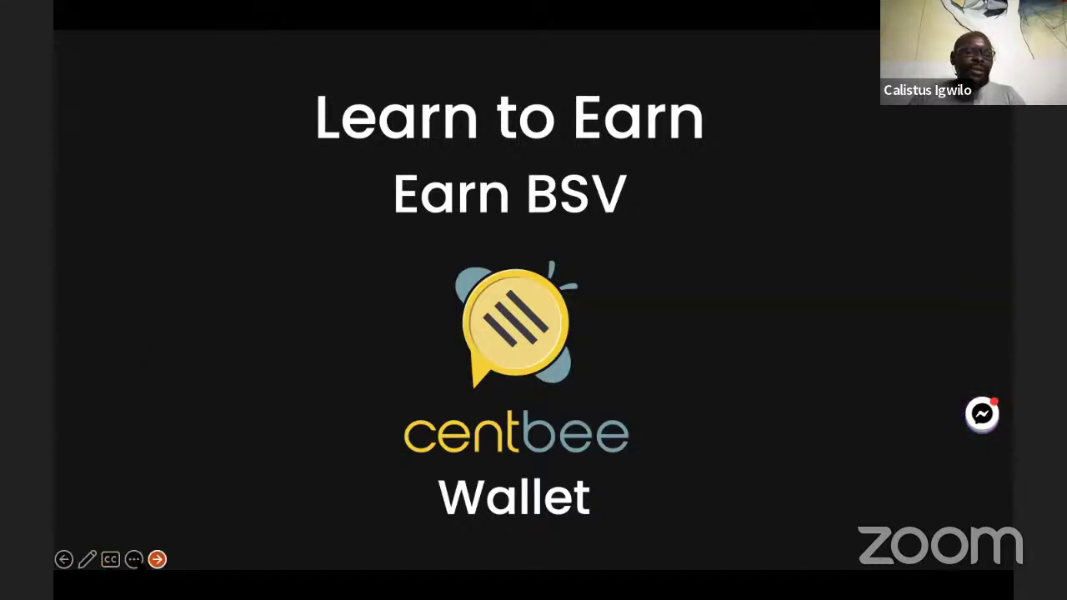
pyautogui.click(63, 559)
pyautogui.click(63, 559)
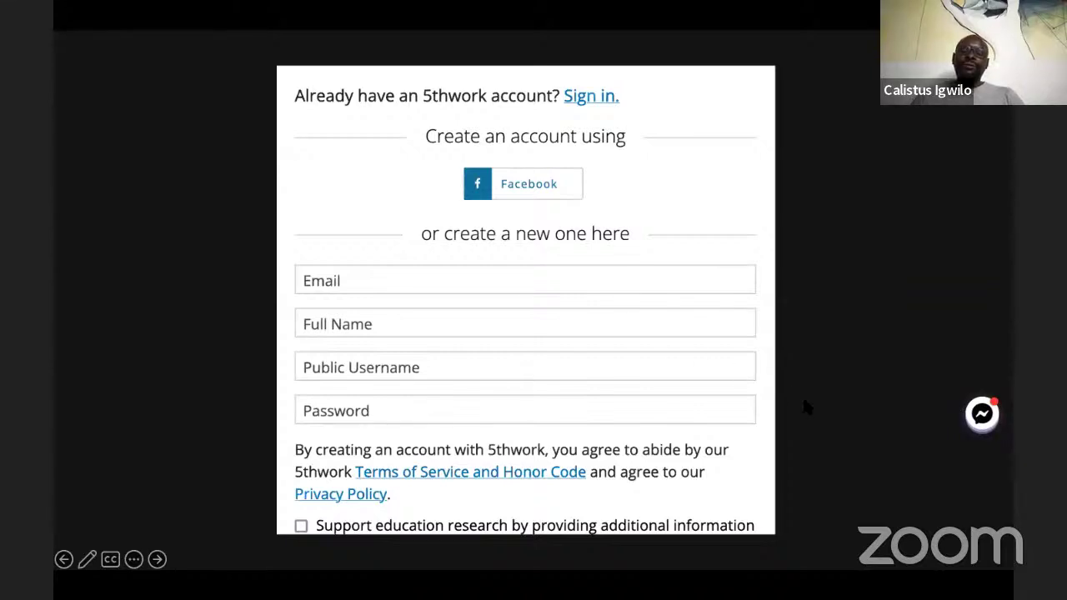
pyautogui.click(817, 334)
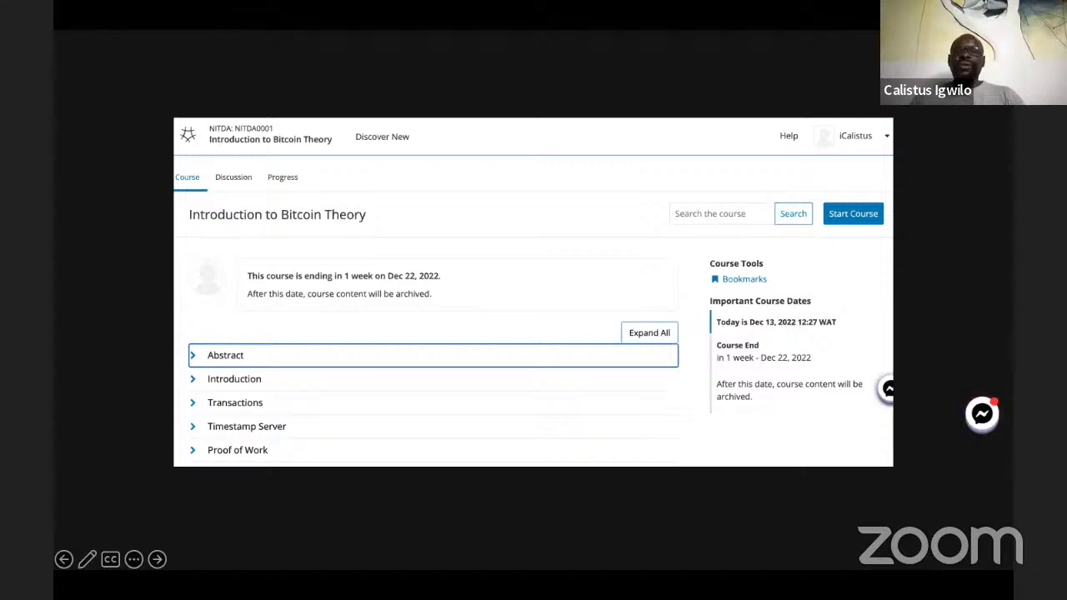
pyautogui.press('Escape')
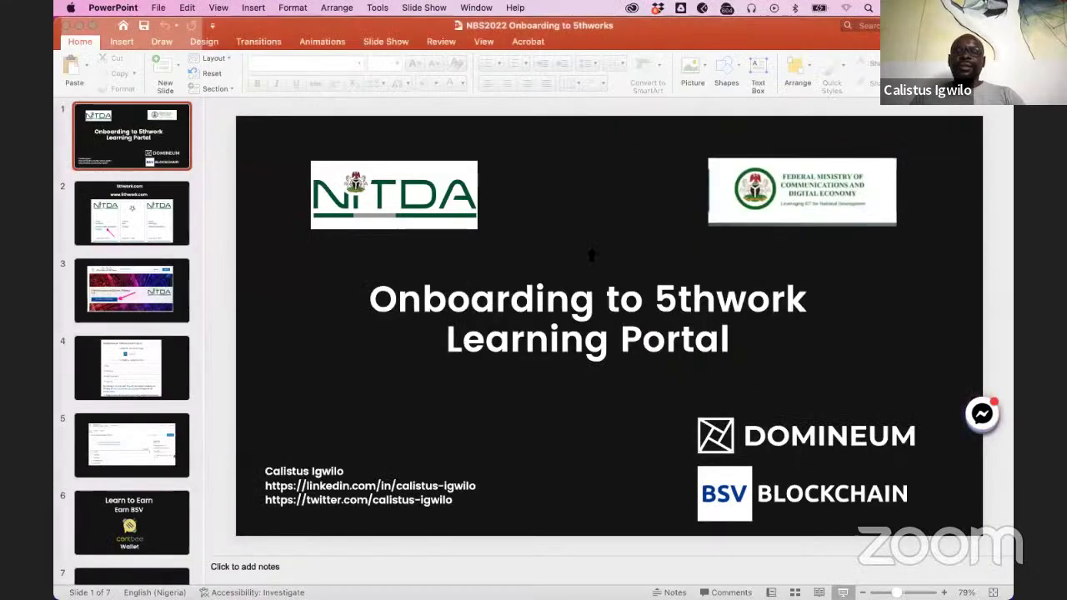
pyautogui.moveTo(440, 594)
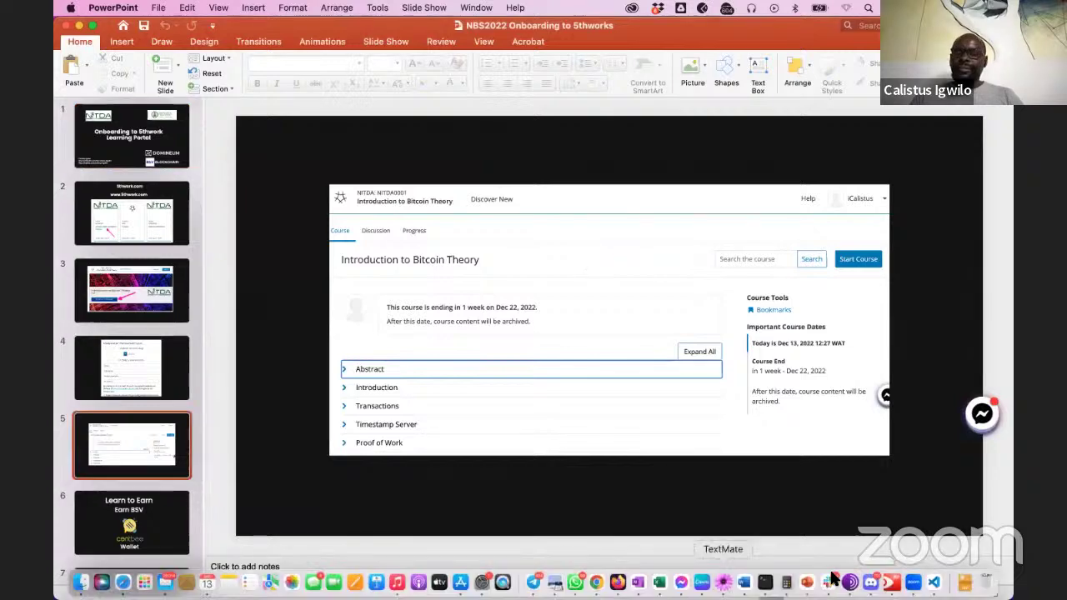
pyautogui.click(850, 583)
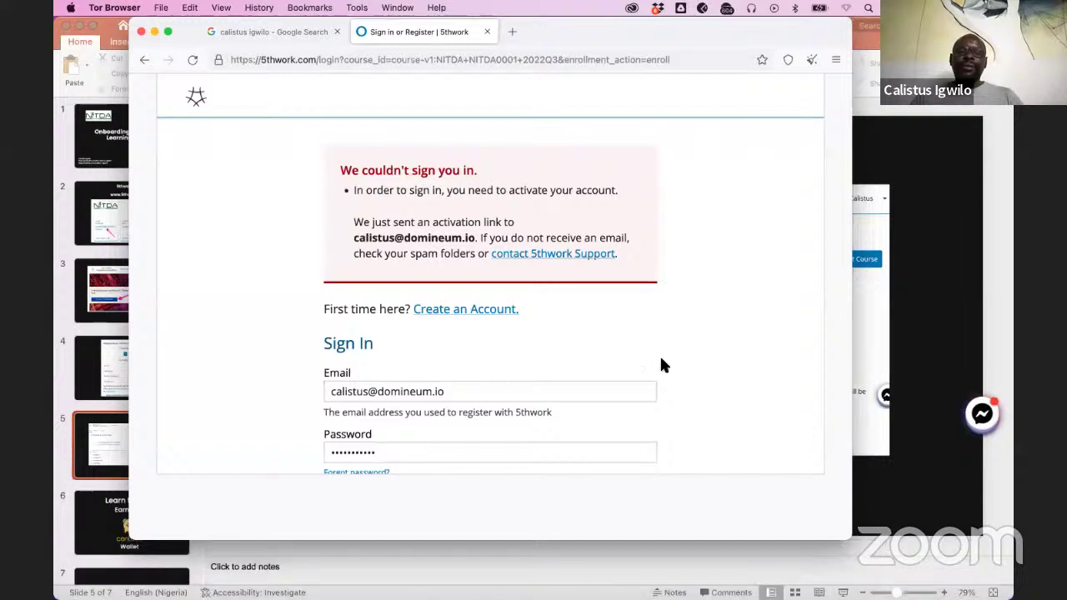
pyautogui.click(297, 78)
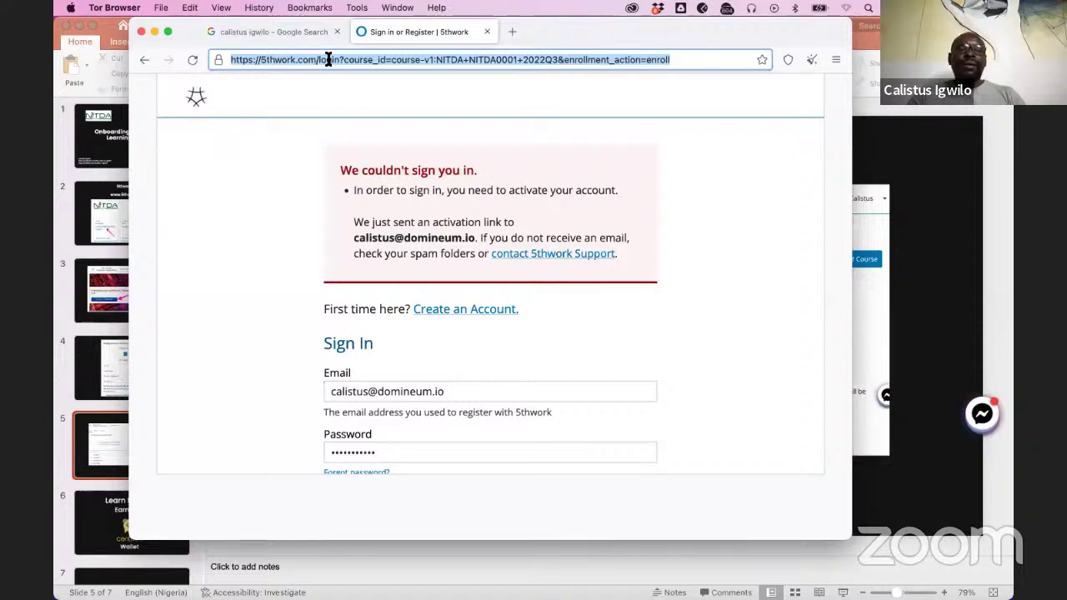
pyautogui.write('www.')
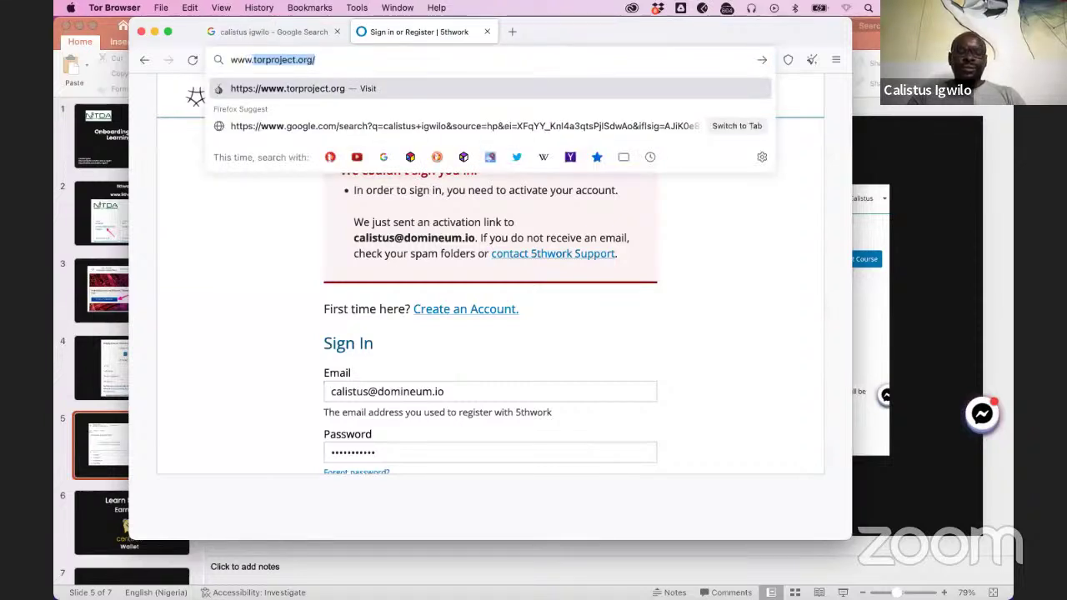
pyautogui.write('5thwork')
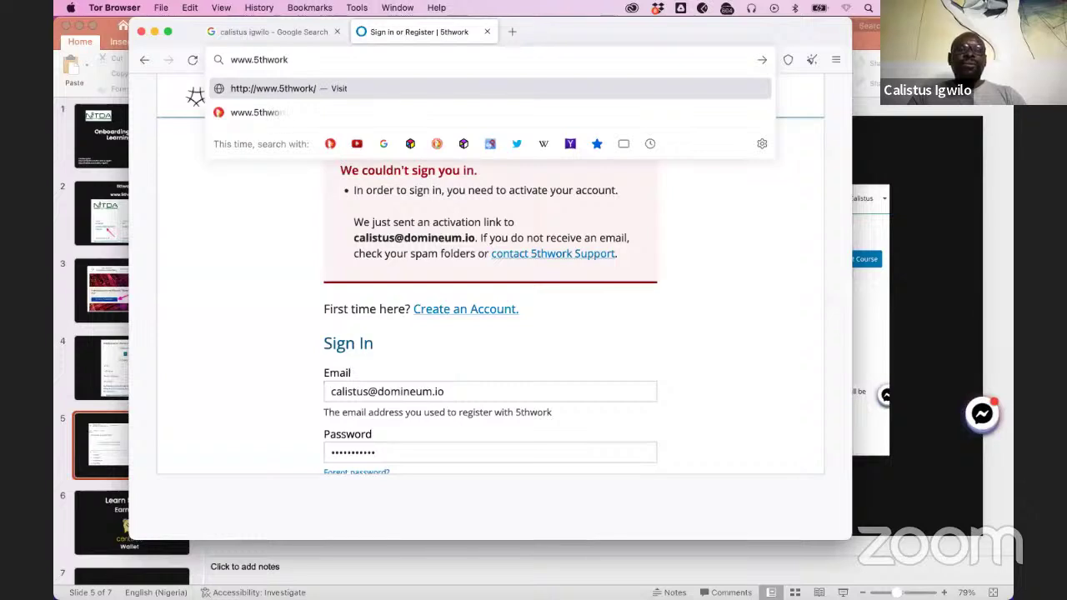
pyautogui.write('.com')
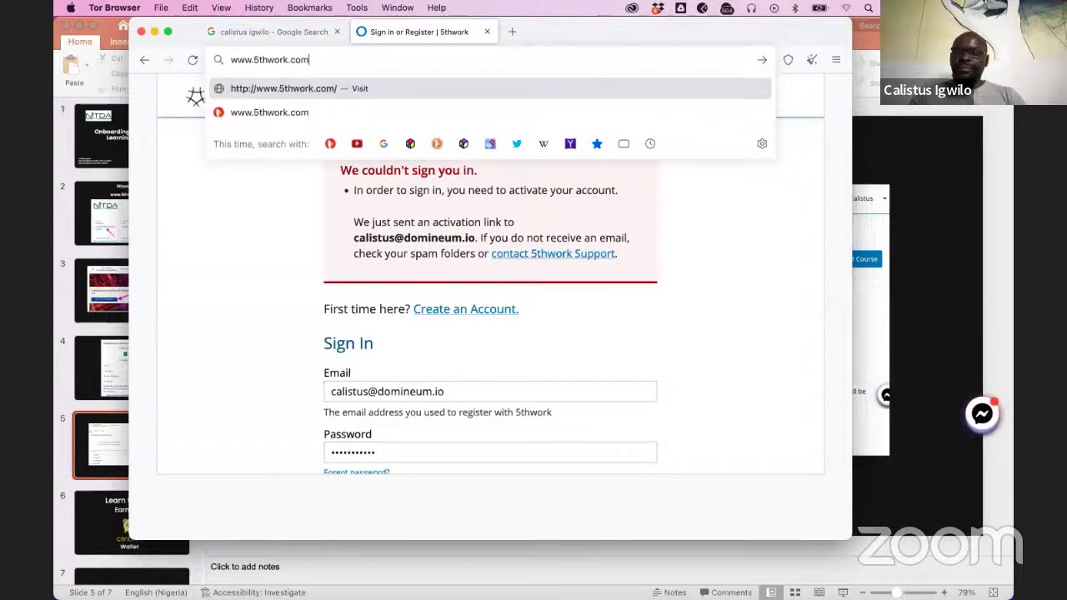
pyautogui.press('Return')
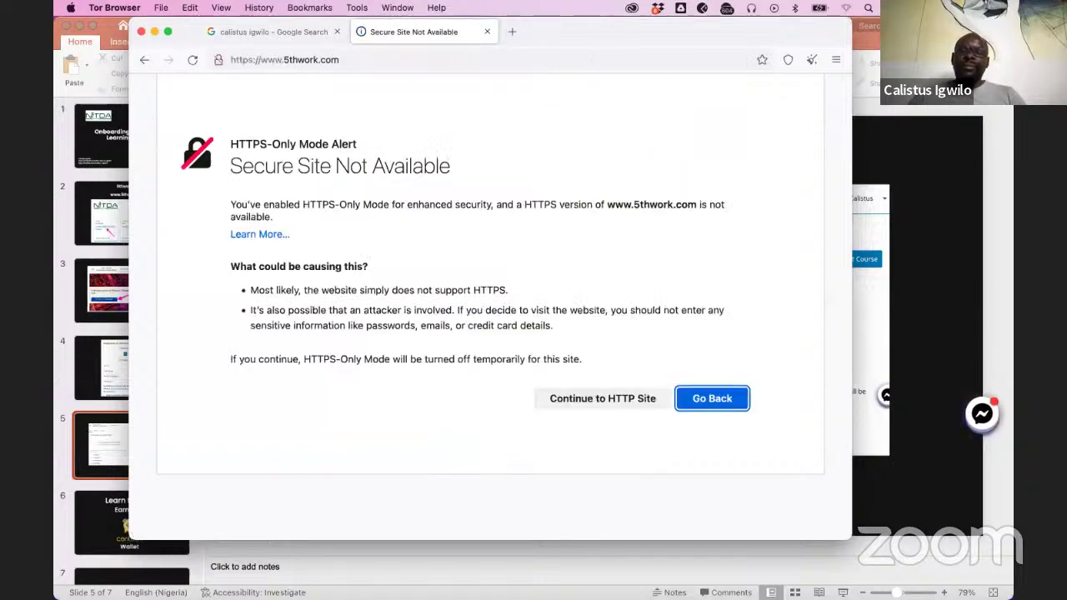
pyautogui.click(586, 402)
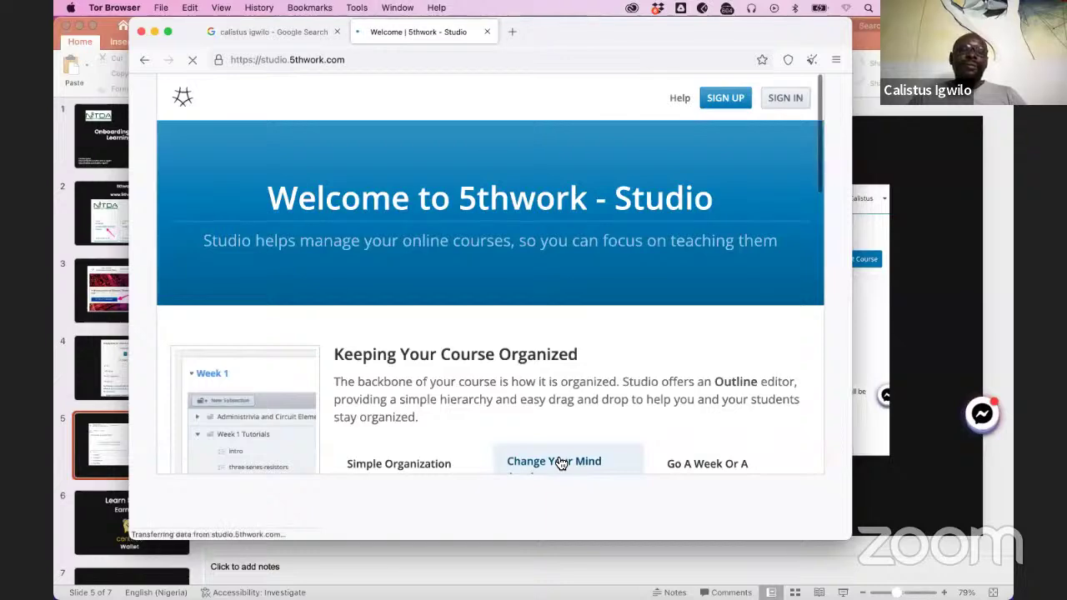
pyautogui.scroll(-5, 521, 390)
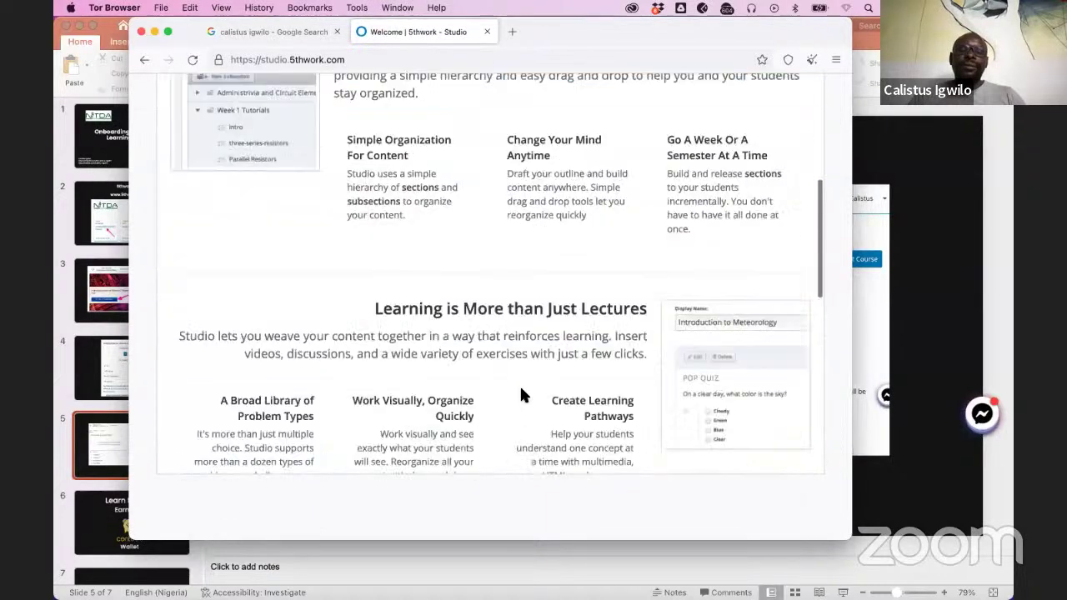
pyautogui.scroll(5, 519, 395)
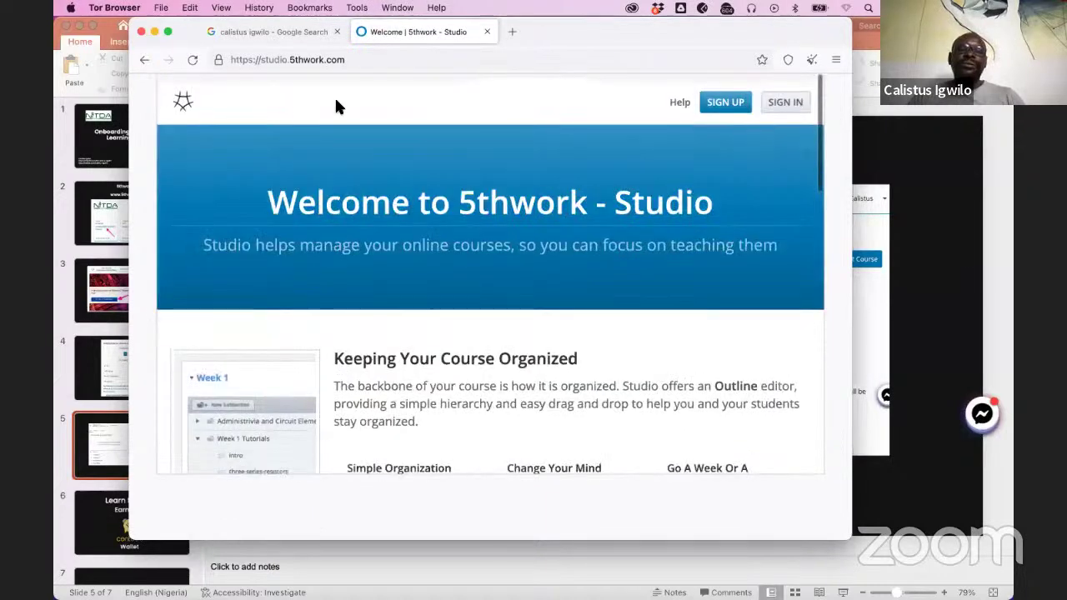
pyautogui.click(310, 60)
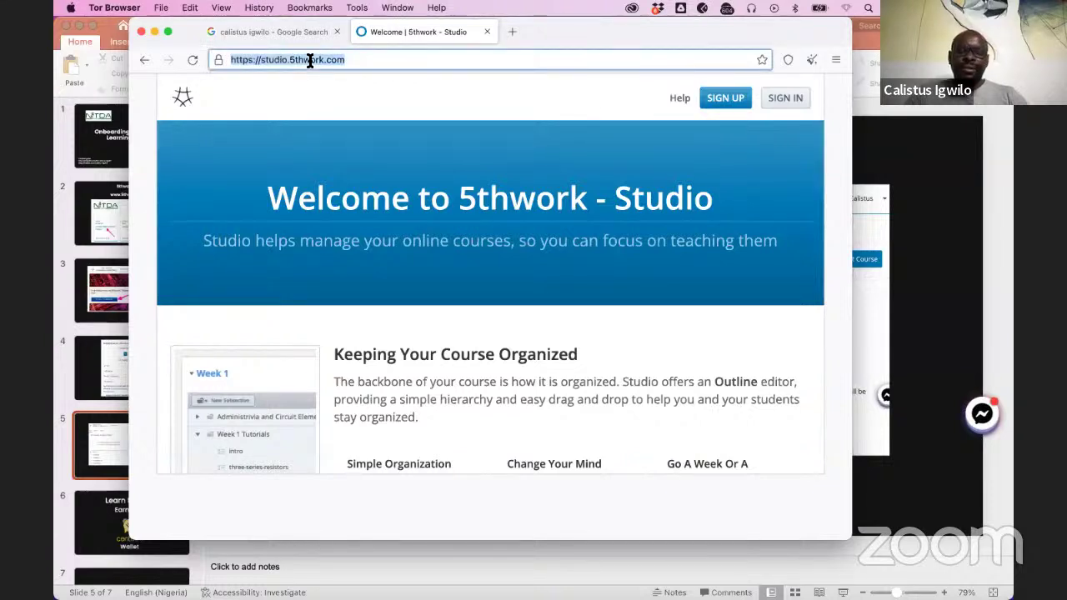
pyautogui.write('ww')
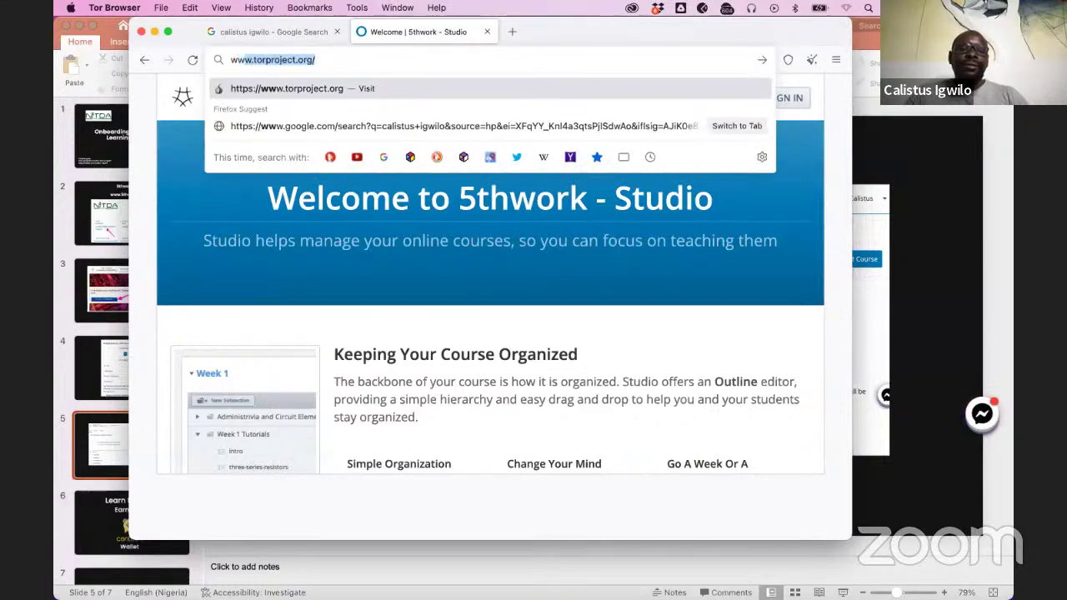
pyautogui.write('w.5t')
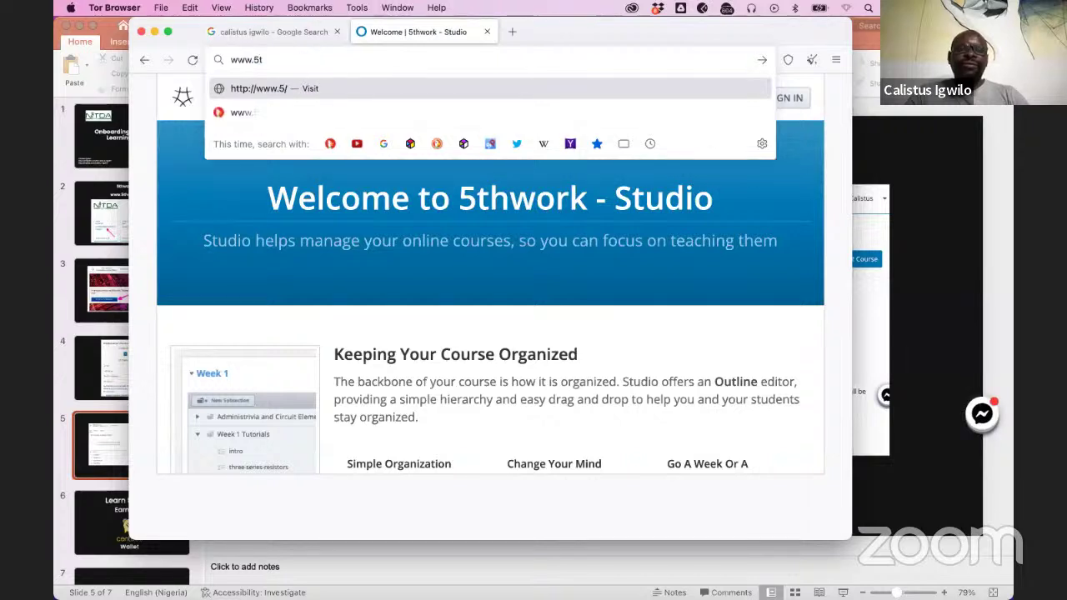
pyautogui.write('hwork.com')
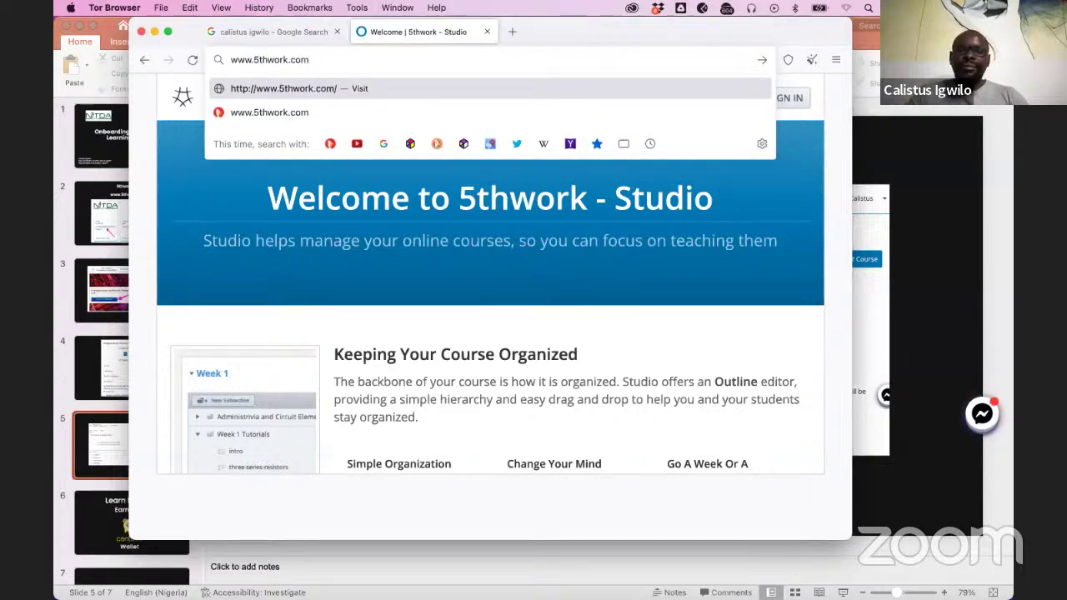
pyautogui.press('Return')
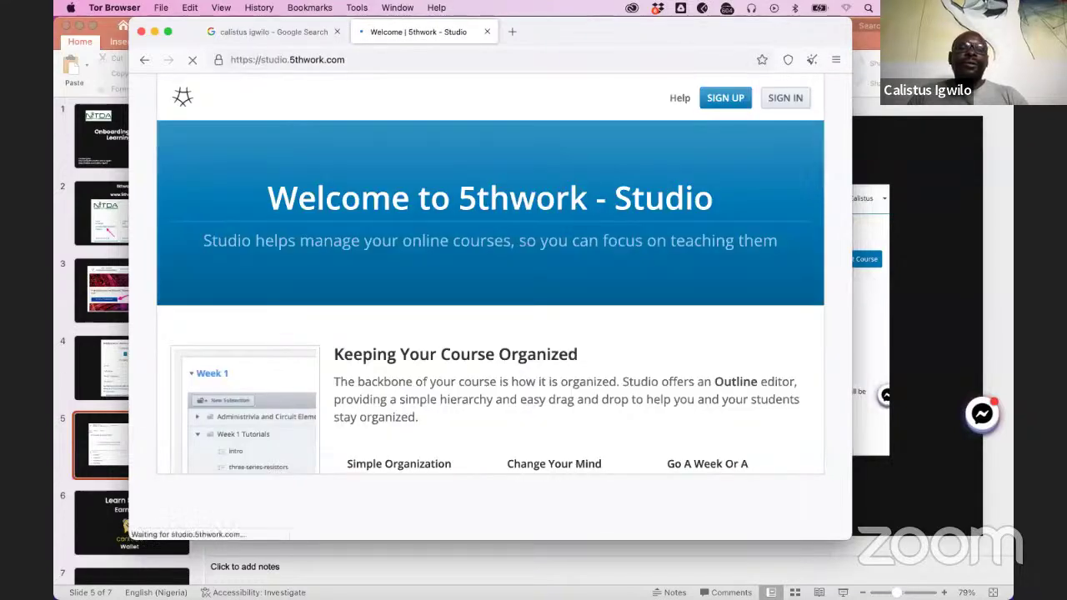
# Look through the whole 5thwork Studio welcome page, down to its footer links and back to the header
pyautogui.scroll(-15, 383, 310)
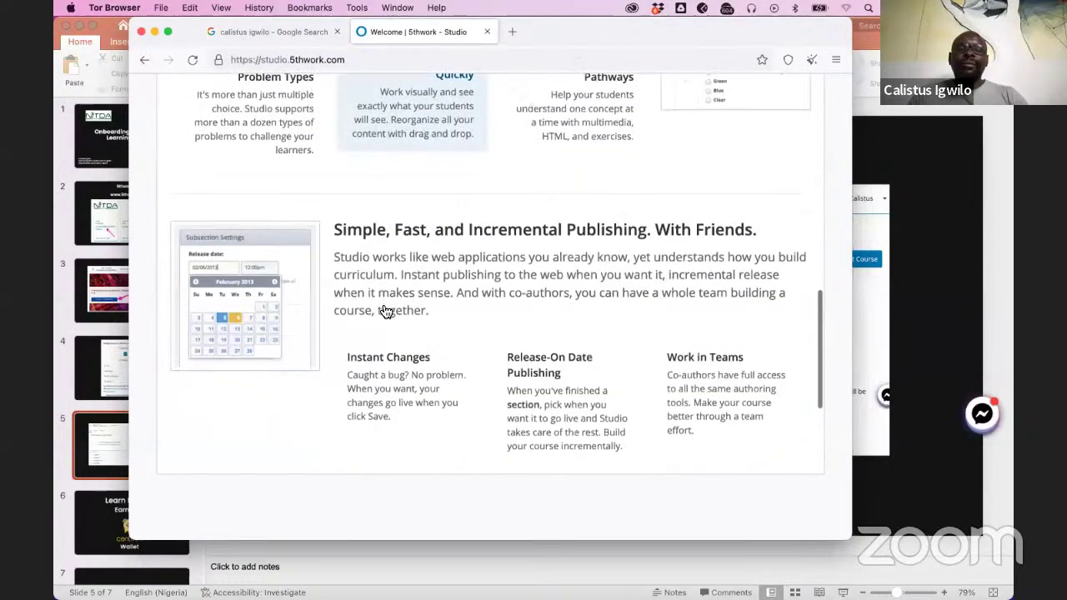
pyautogui.scroll(15, 386, 312)
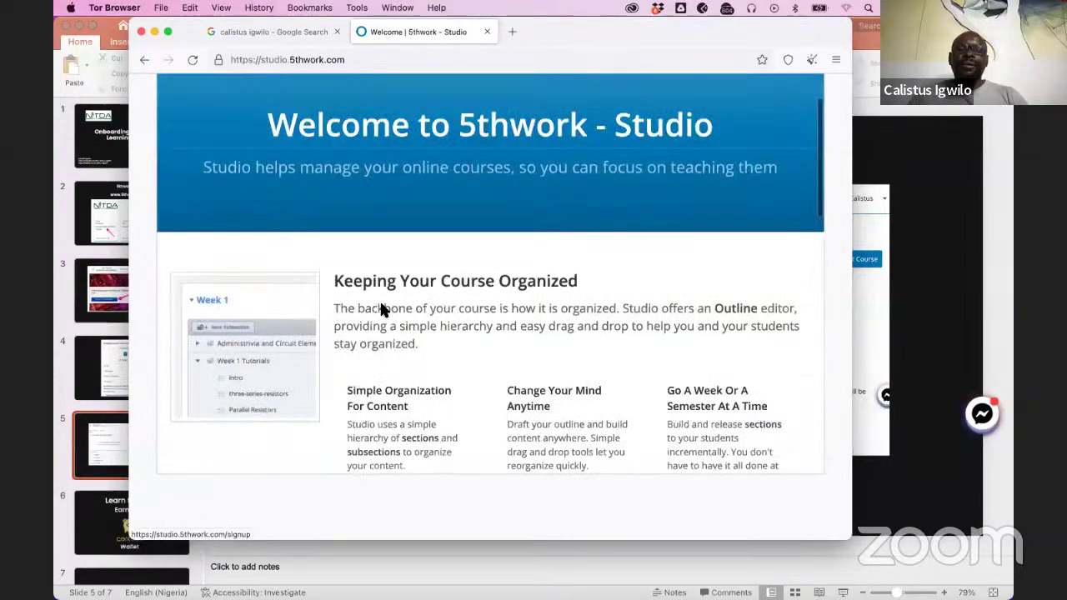
pyautogui.scroll(-5, 513, 389)
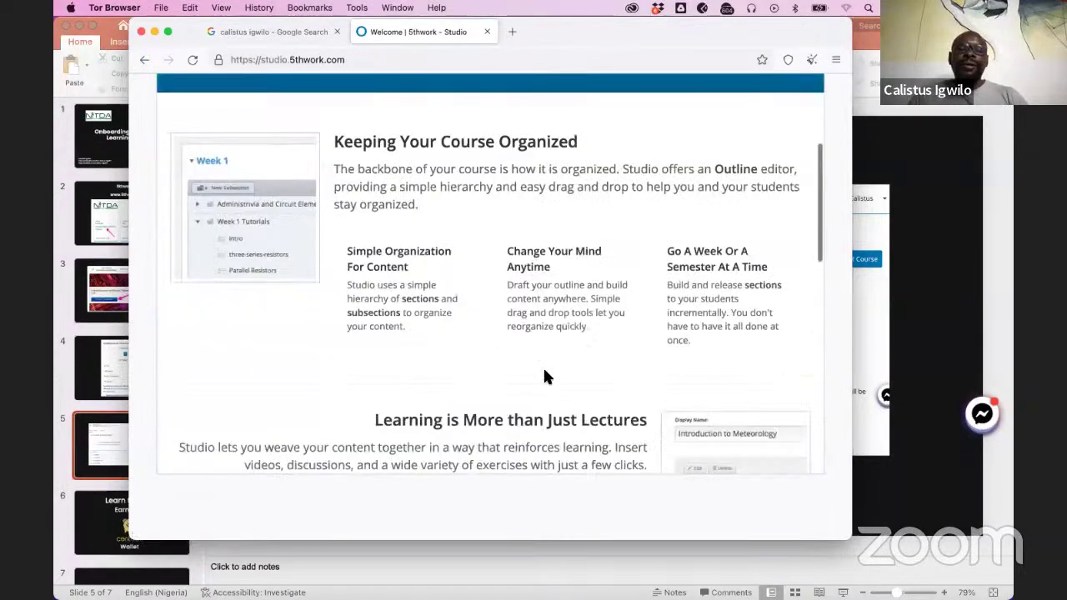
pyautogui.scroll(-5, 543, 375)
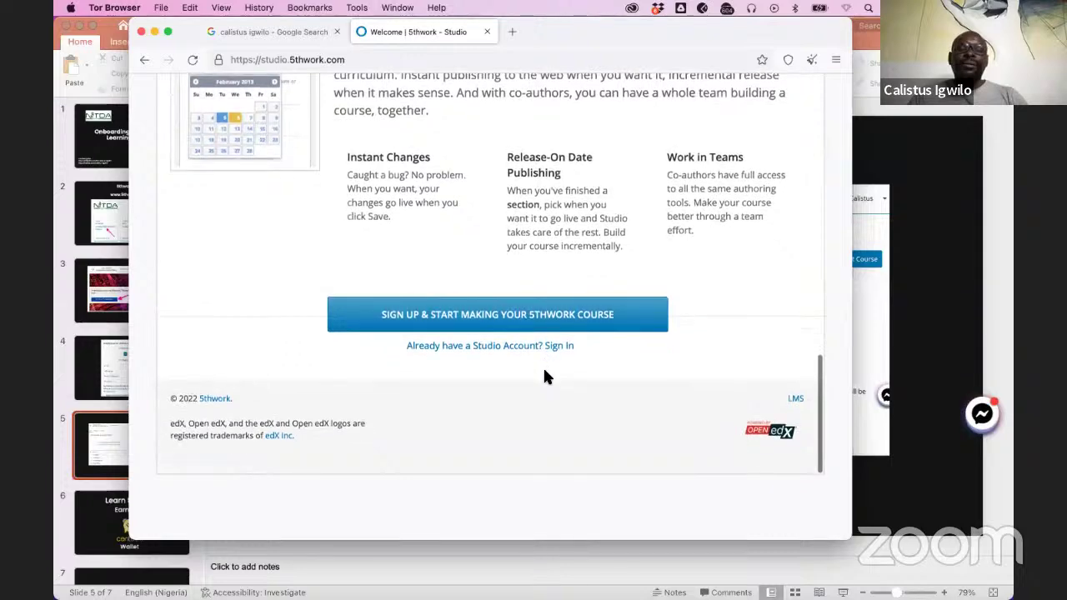
pyautogui.scroll(10, 545, 375)
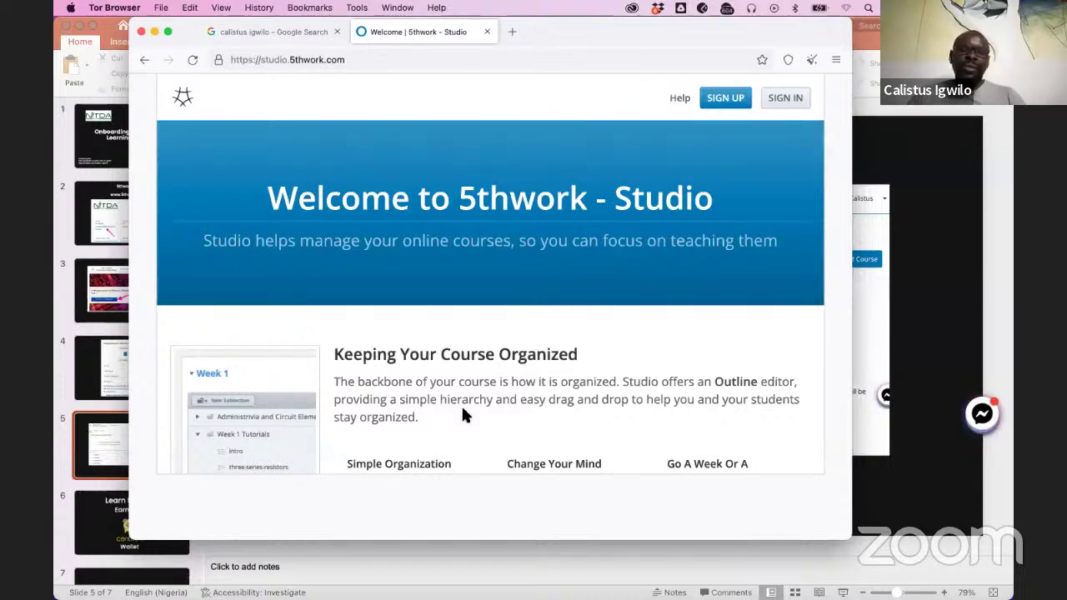
# Switch to Chrome and open 5thwork.com in place of the YouTube video page
pyautogui.moveTo(439, 582)
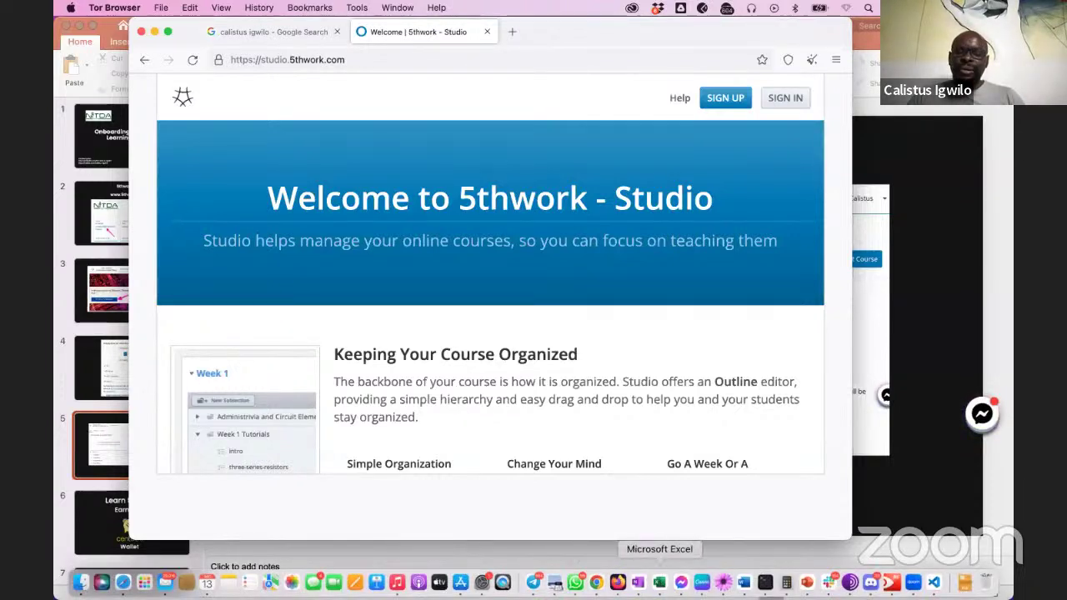
pyautogui.click(597, 583)
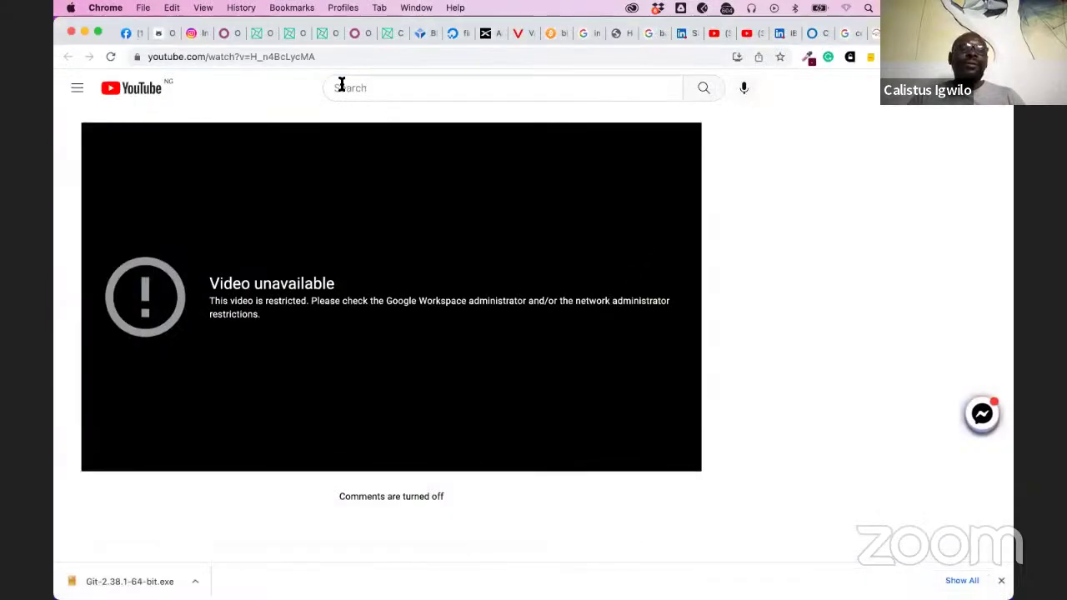
pyautogui.click(286, 56)
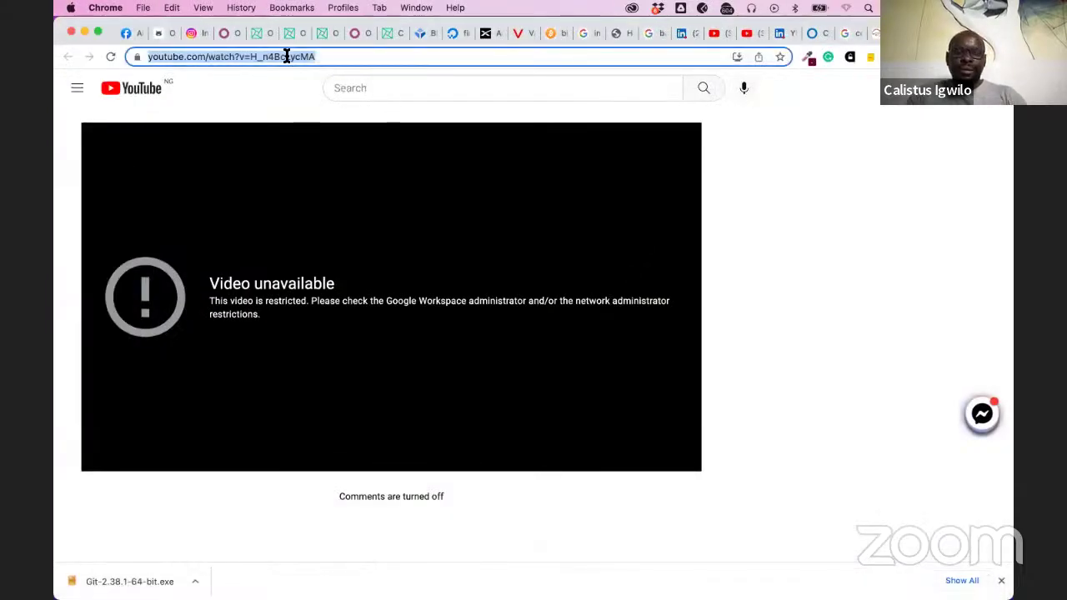
pyautogui.write('5thwork.com')
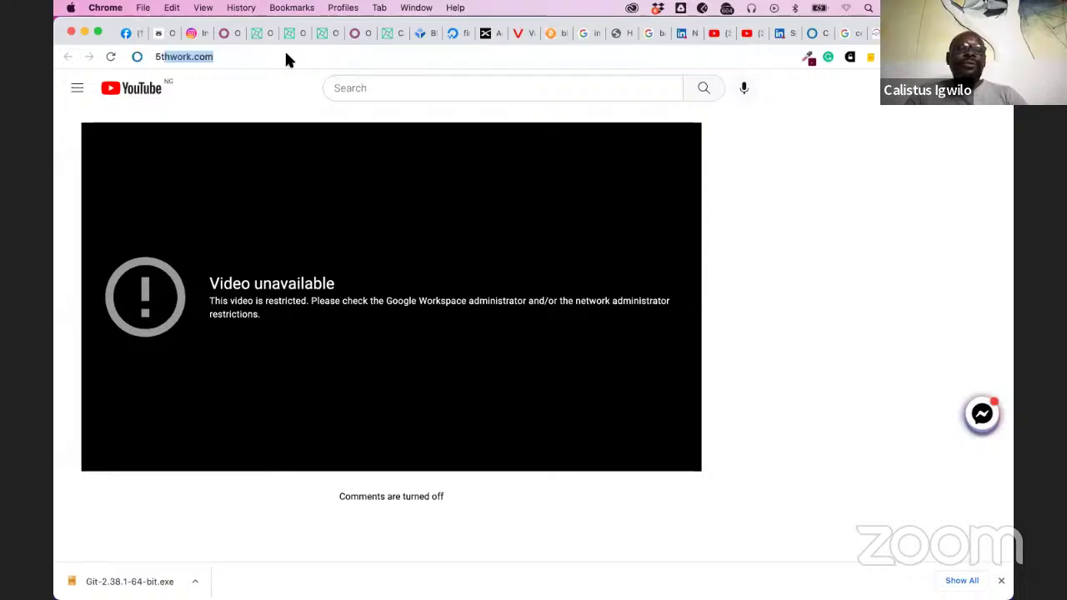
pyautogui.press('Return')
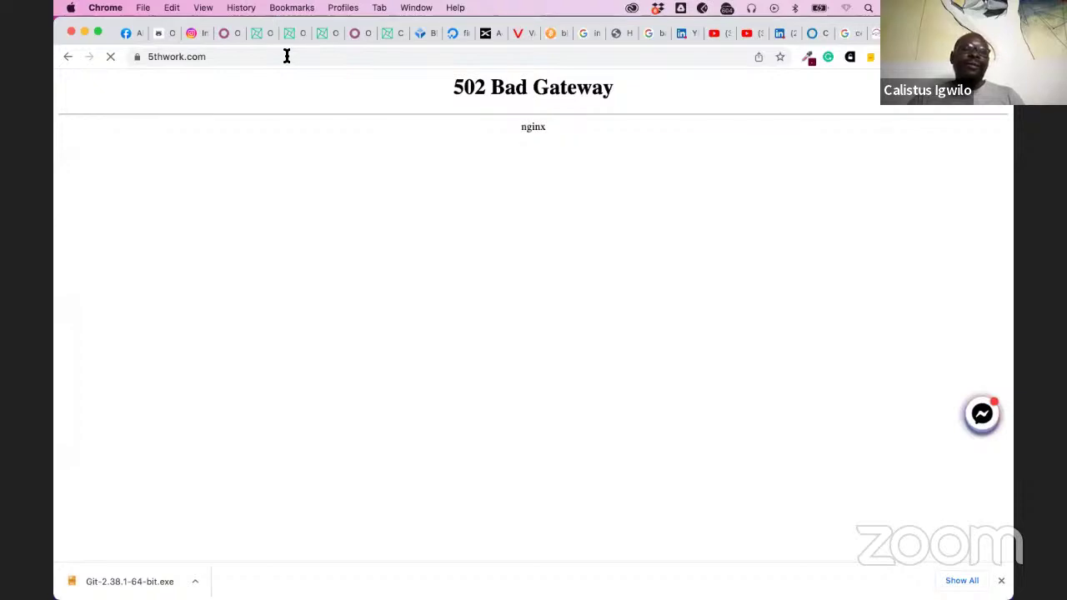
# Request 5thwork.com once more in the current Chrome tab
pyautogui.click(286, 56)
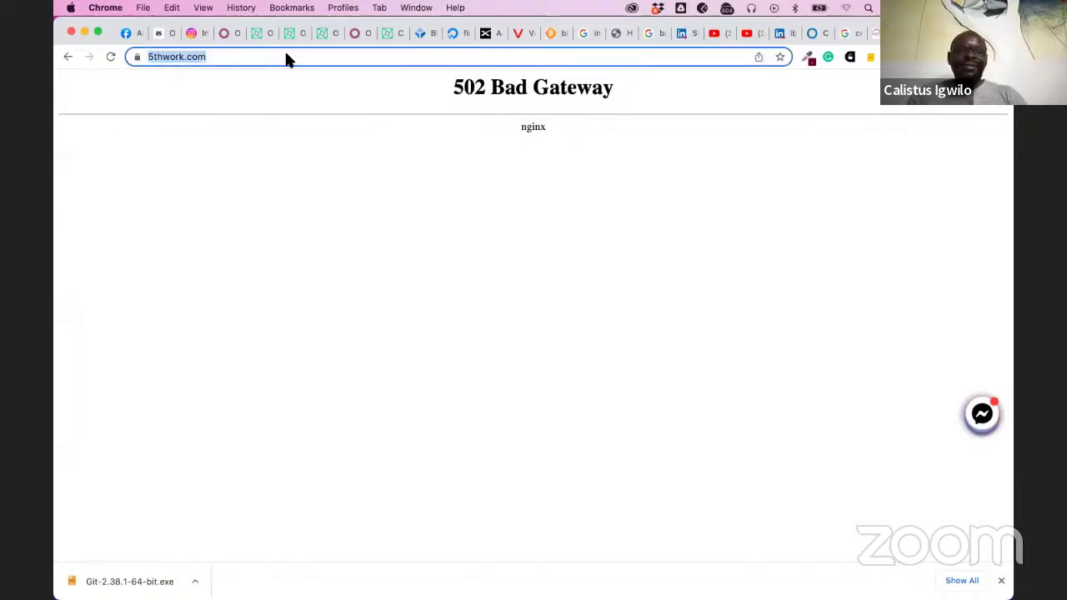
pyautogui.write('5thwor')
pyautogui.write('.com')
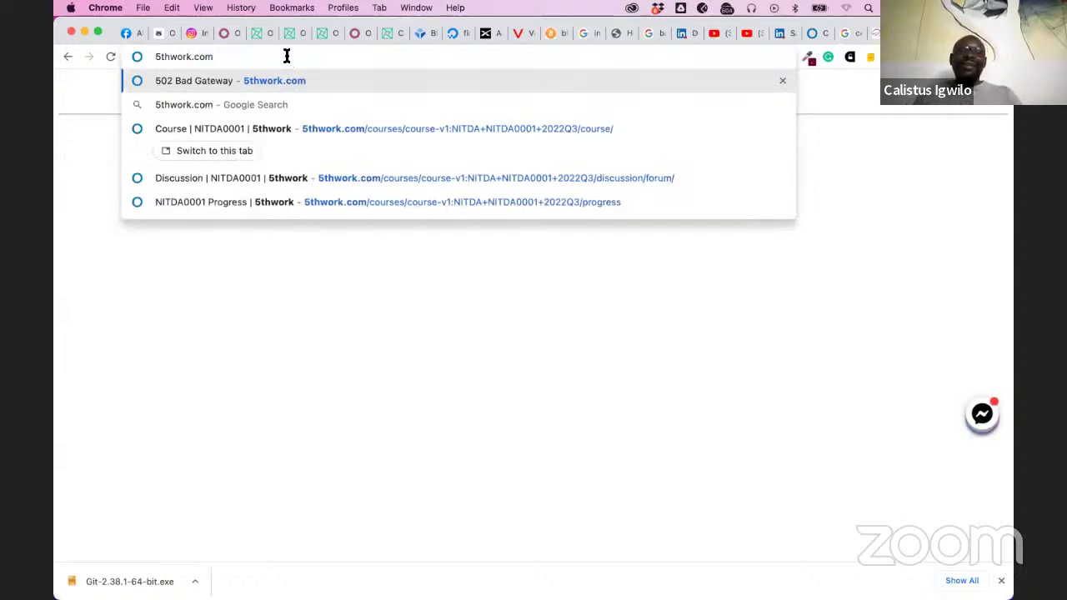
pyautogui.press('Return')
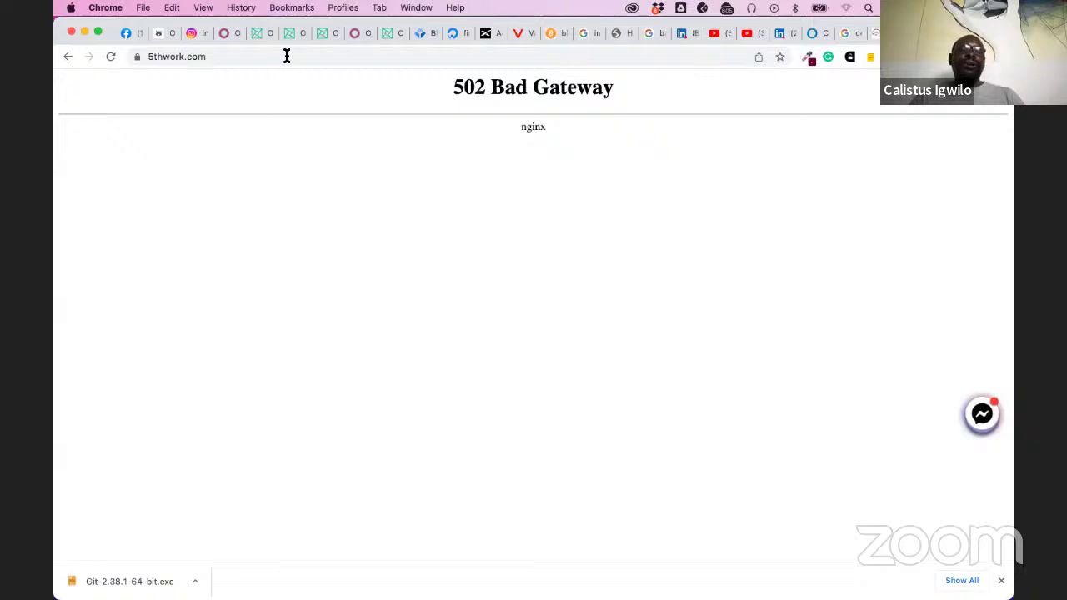
pyautogui.click(247, 56)
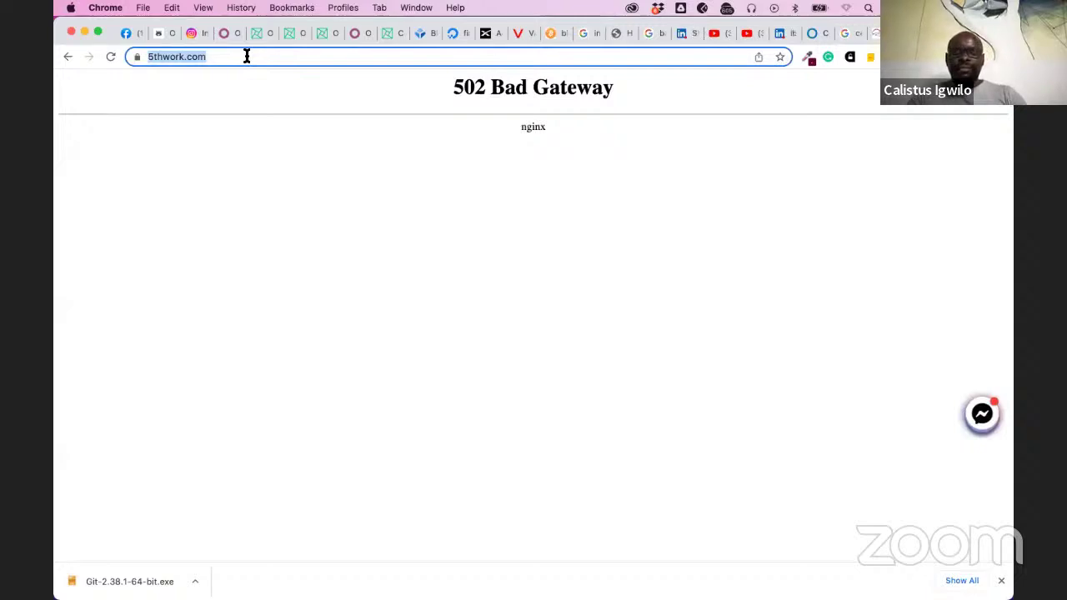
pyautogui.write('5')
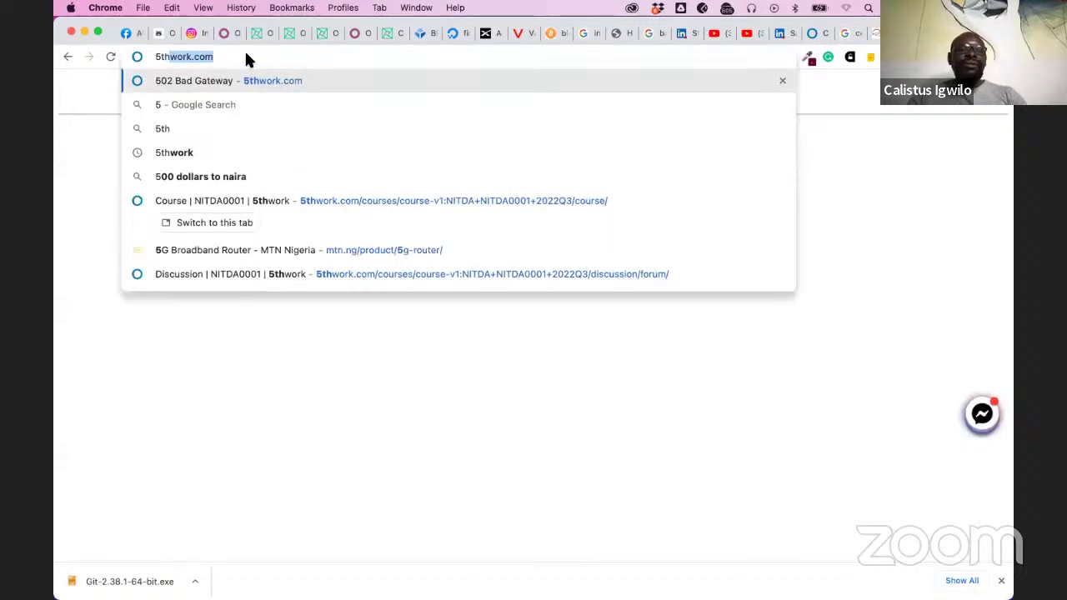
pyautogui.write('th')
pyautogui.press('BackSpace')
pyautogui.press('BackSpace')
pyautogui.press('BackSpace')
pyautogui.press('BackSpace')
pyautogui.write('w')
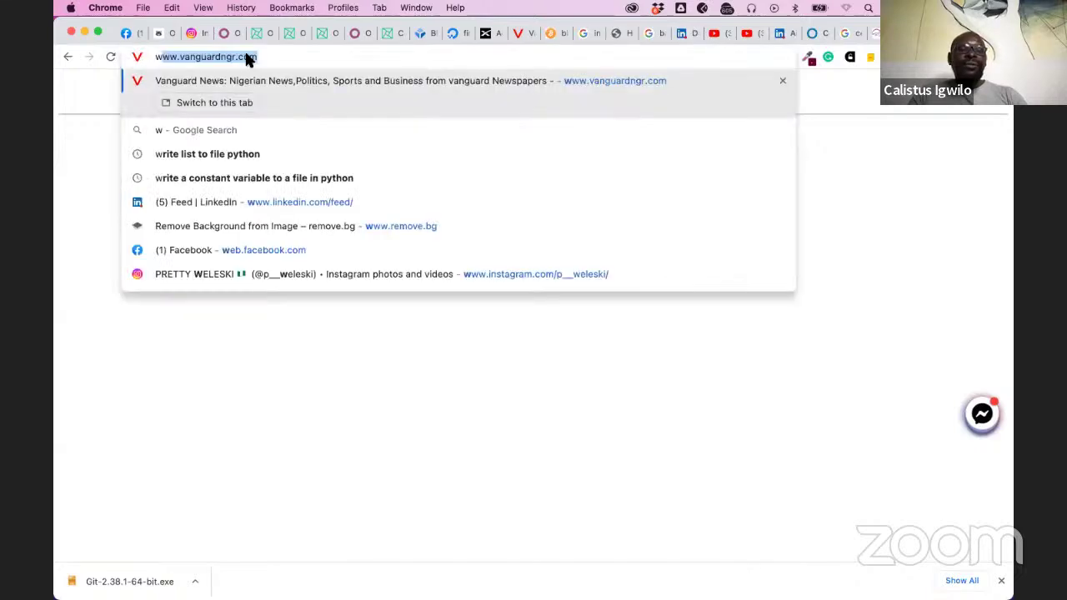
pyautogui.write('ww.5thwork')
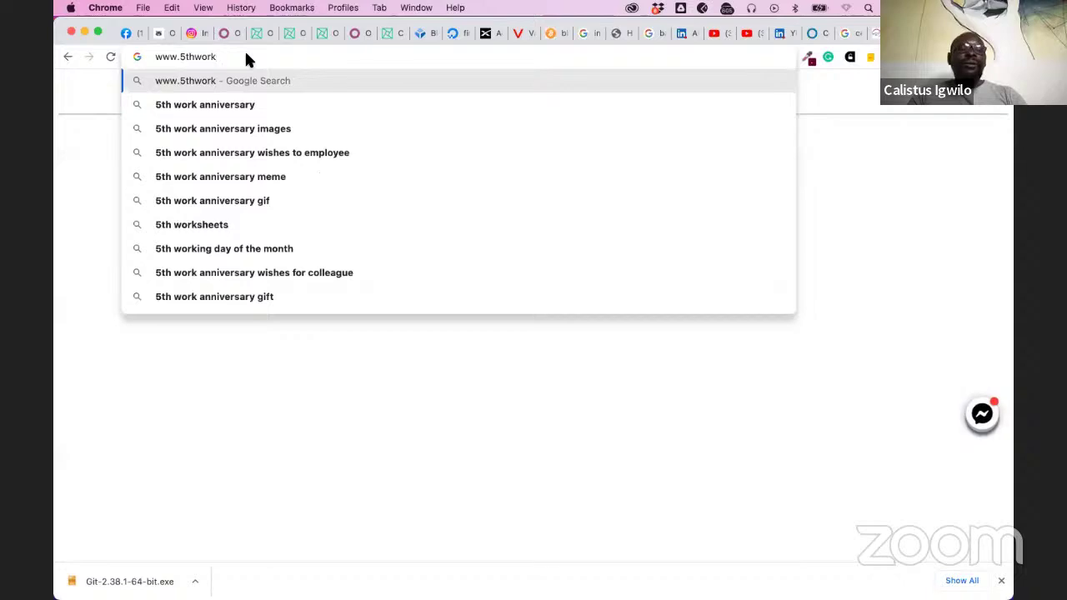
pyautogui.write('.com')
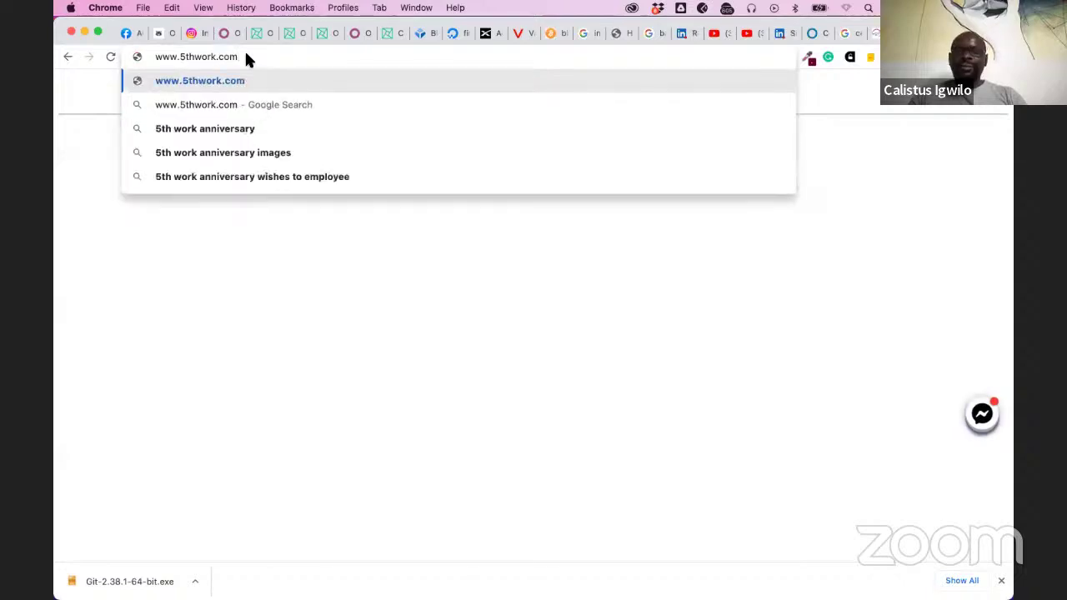
pyautogui.press('Return')
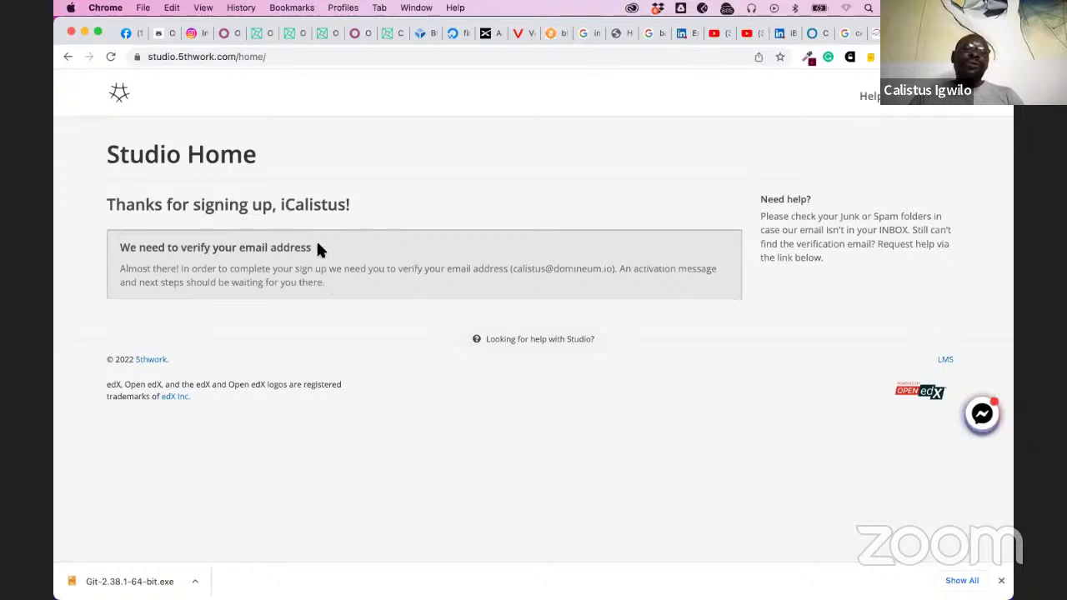
# Switch to Tor Browser and start a new identity to get a fresh browsing session
pyautogui.moveTo(880, 587)
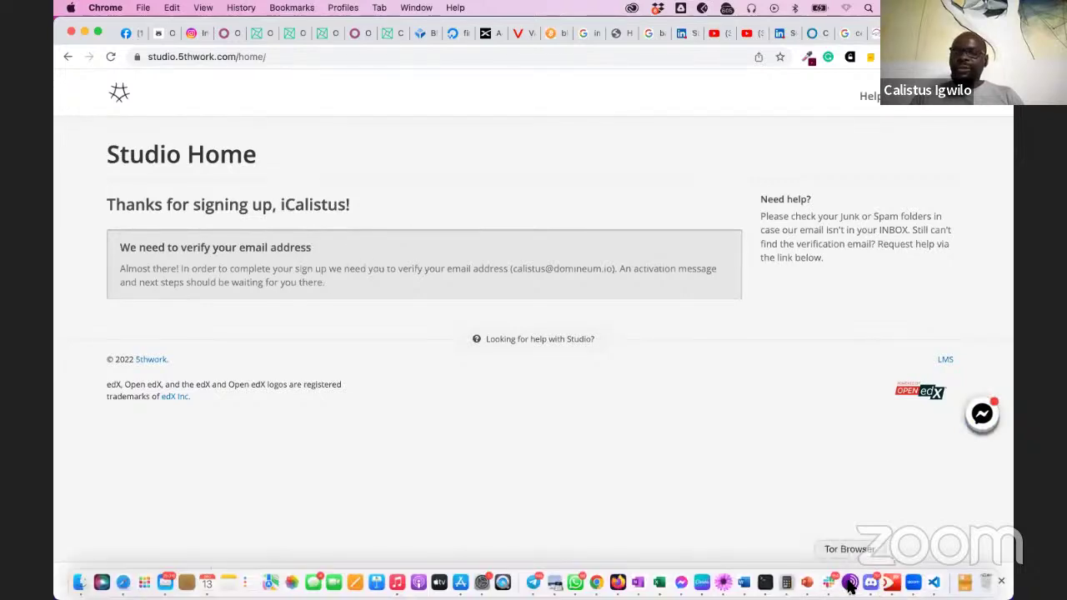
pyautogui.click(850, 584)
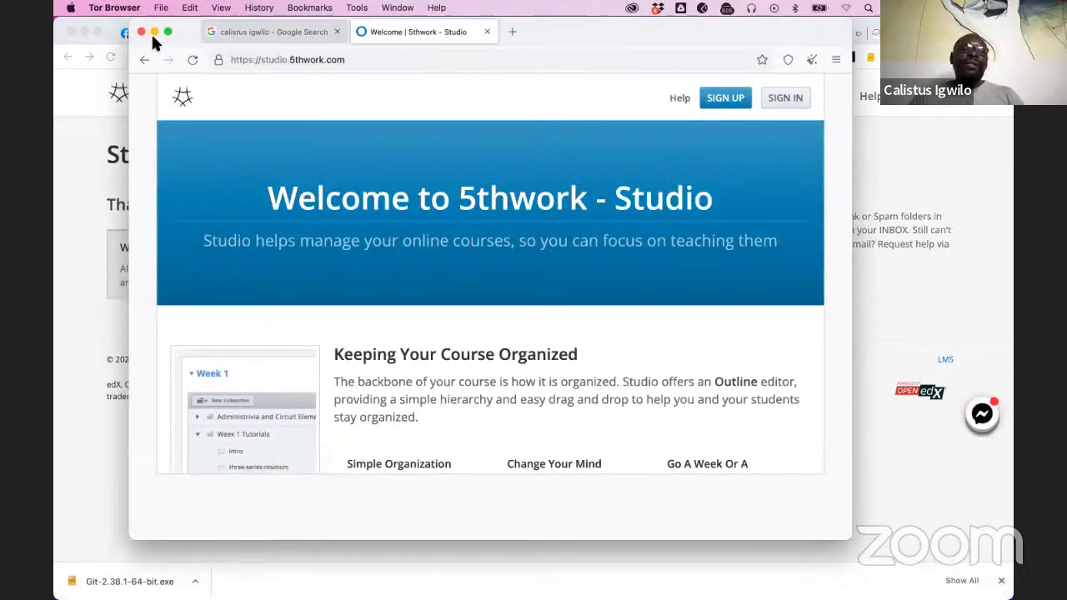
pyautogui.click(115, 7)
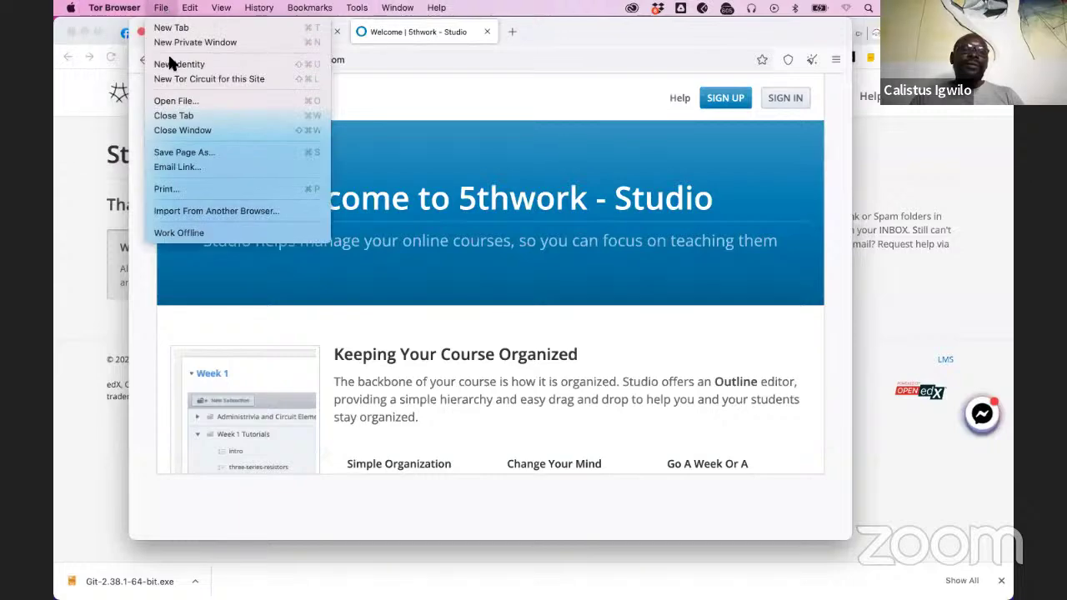
pyautogui.click(166, 64)
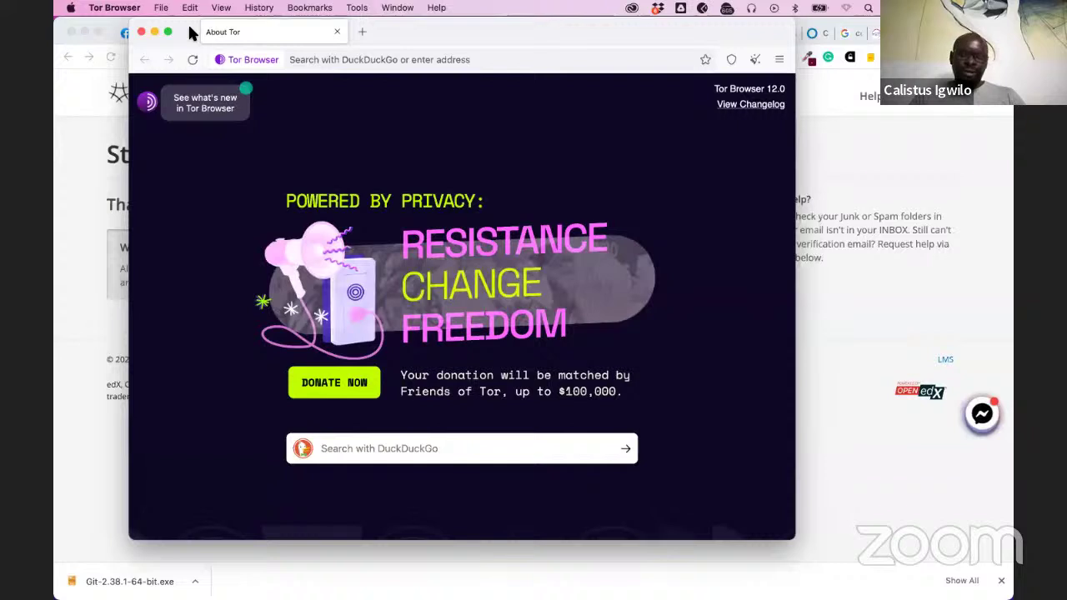
pyautogui.moveTo(190, 31); pyautogui.dragTo(192, 66)
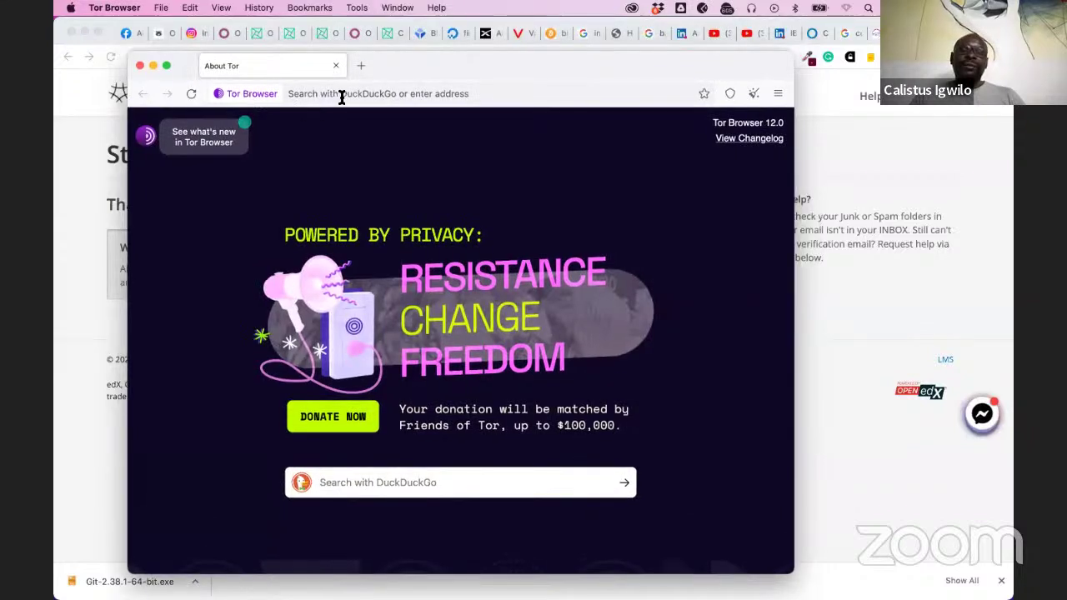
pyautogui.click(341, 97)
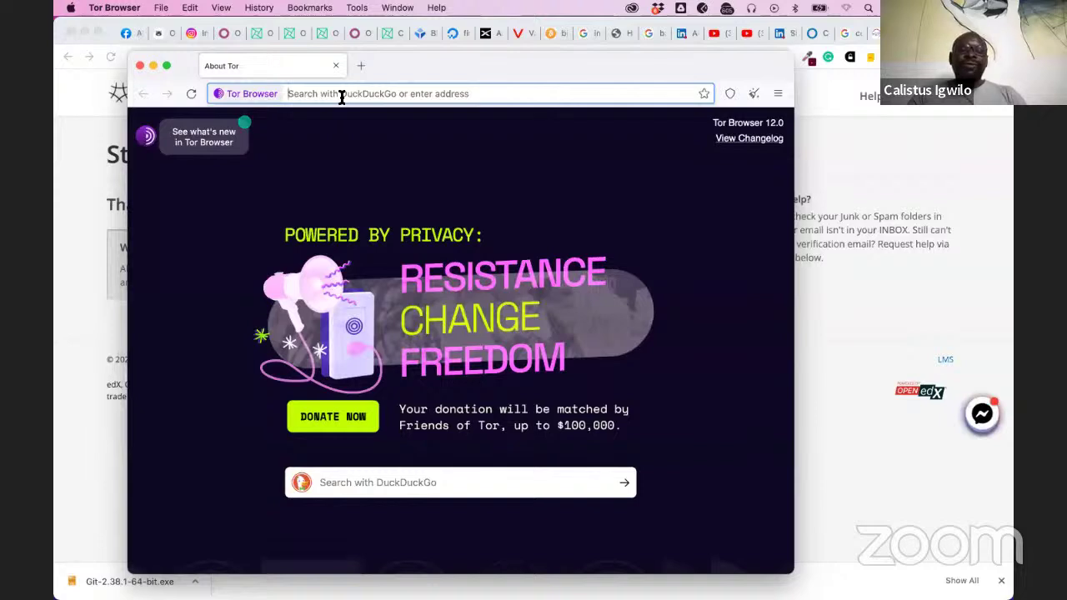
pyautogui.write('w')
pyautogui.press('BackSpace')
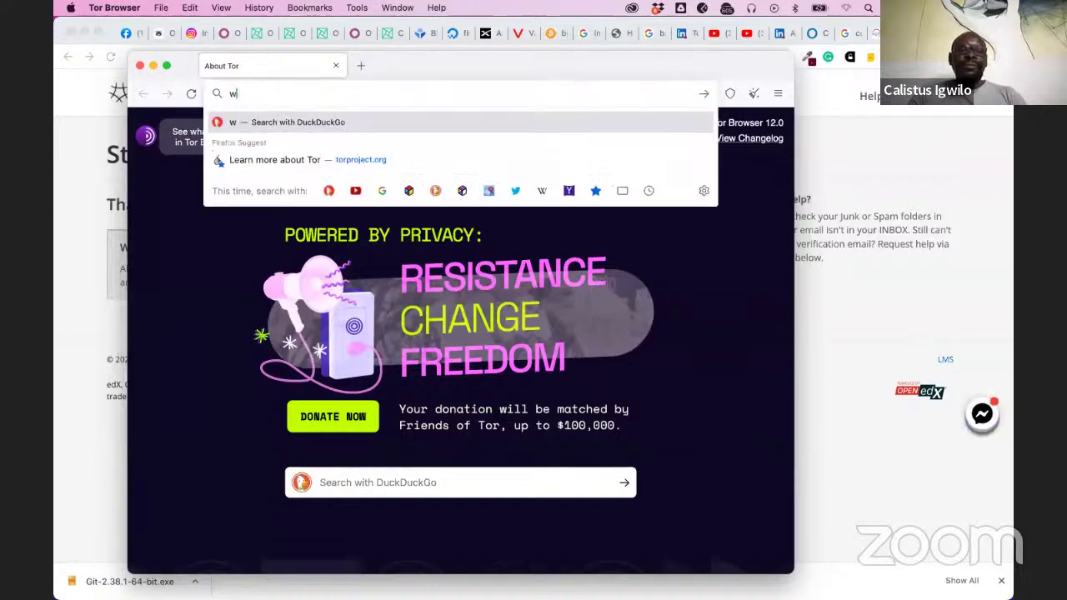
pyautogui.press('BackSpace')
pyautogui.write('https')
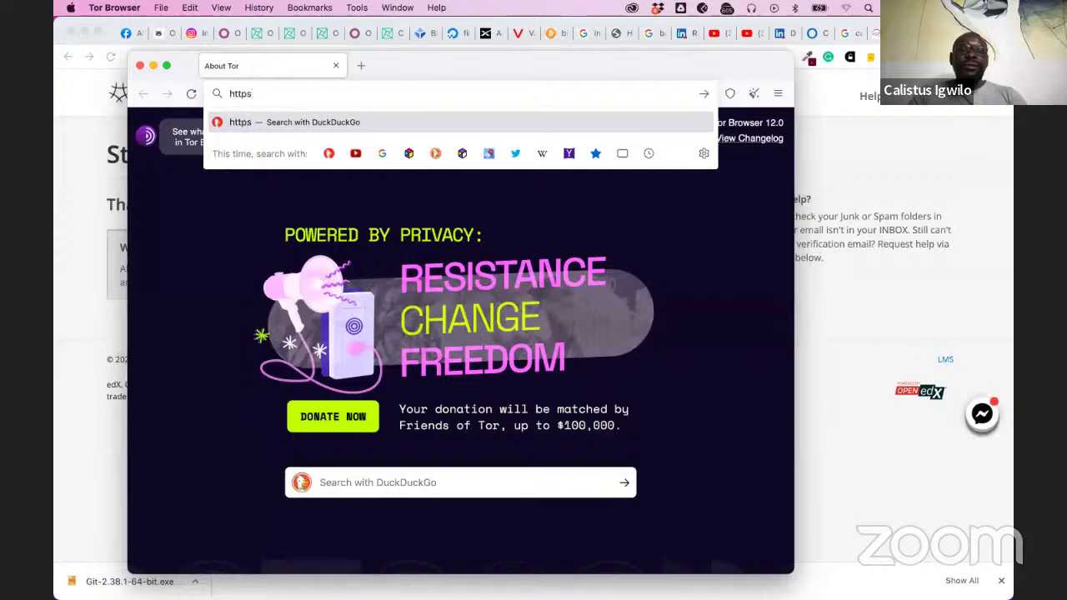
pyautogui.write('://')
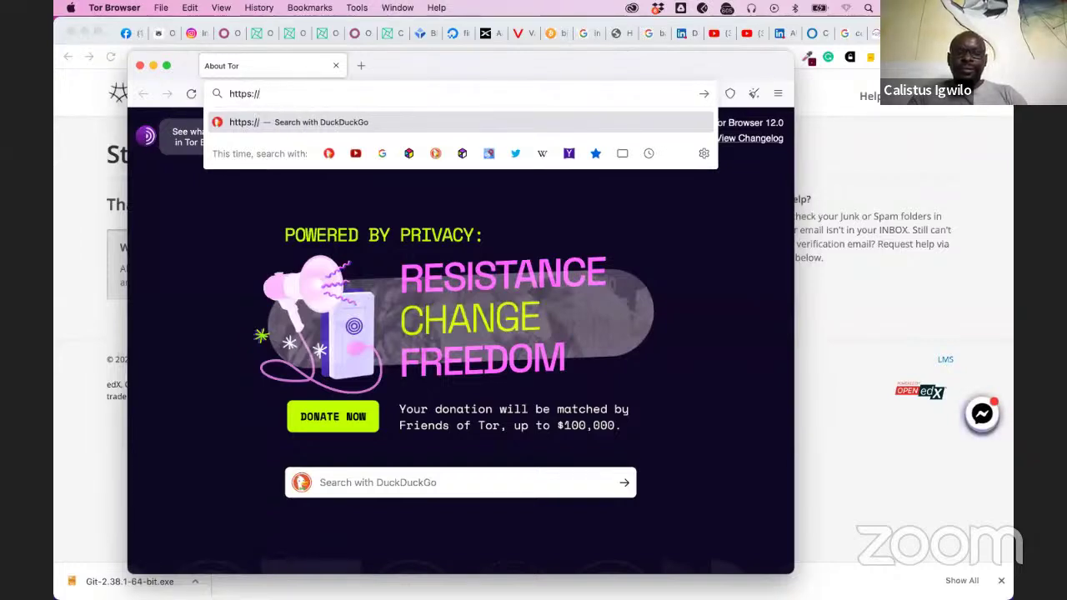
pyautogui.write('5thwork')
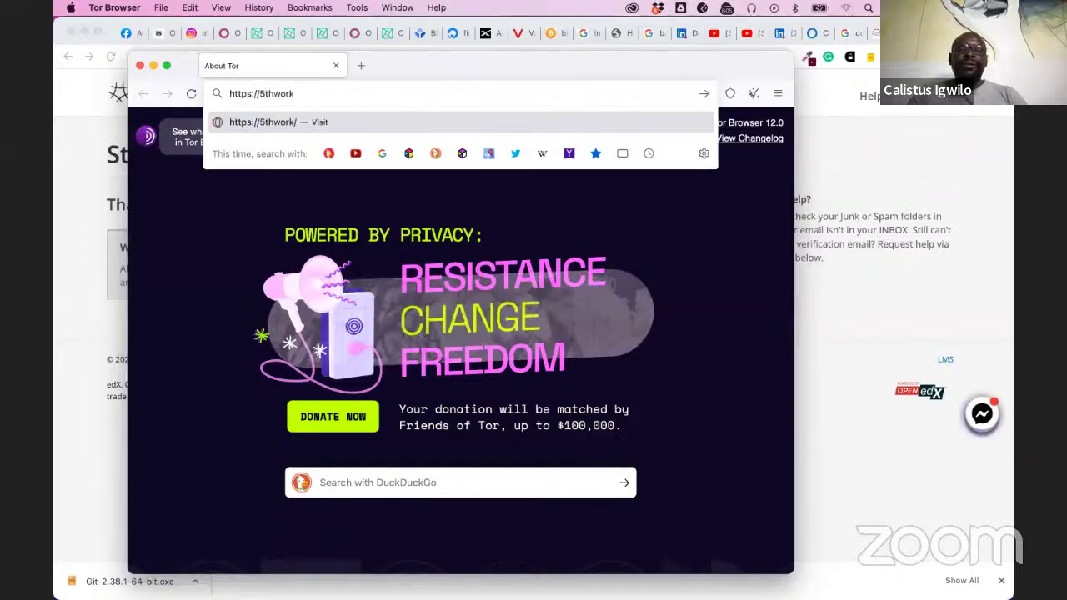
pyautogui.write('.com')
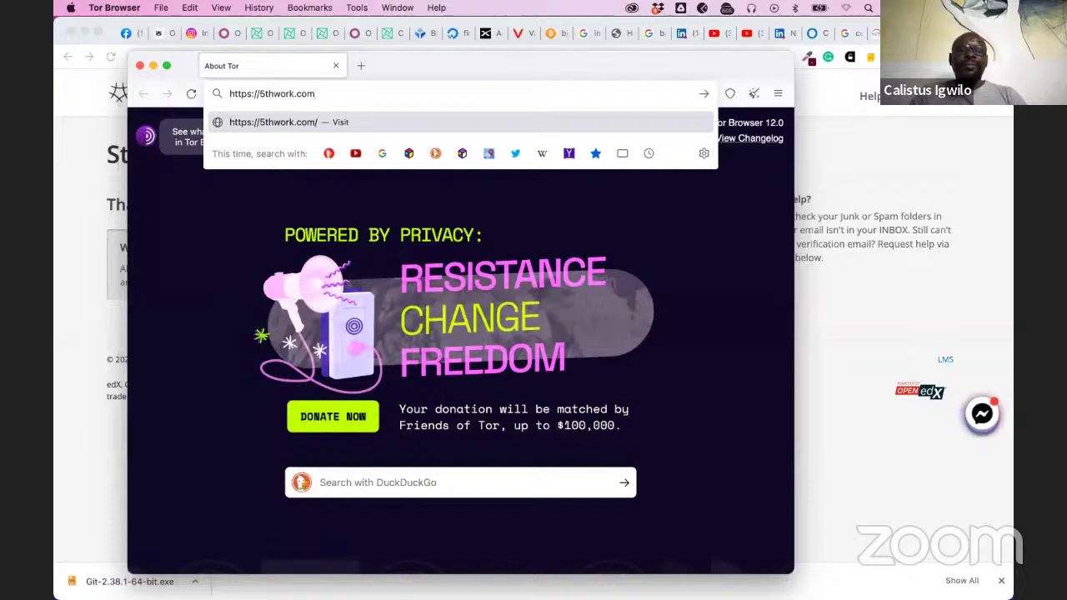
pyautogui.press('Return')
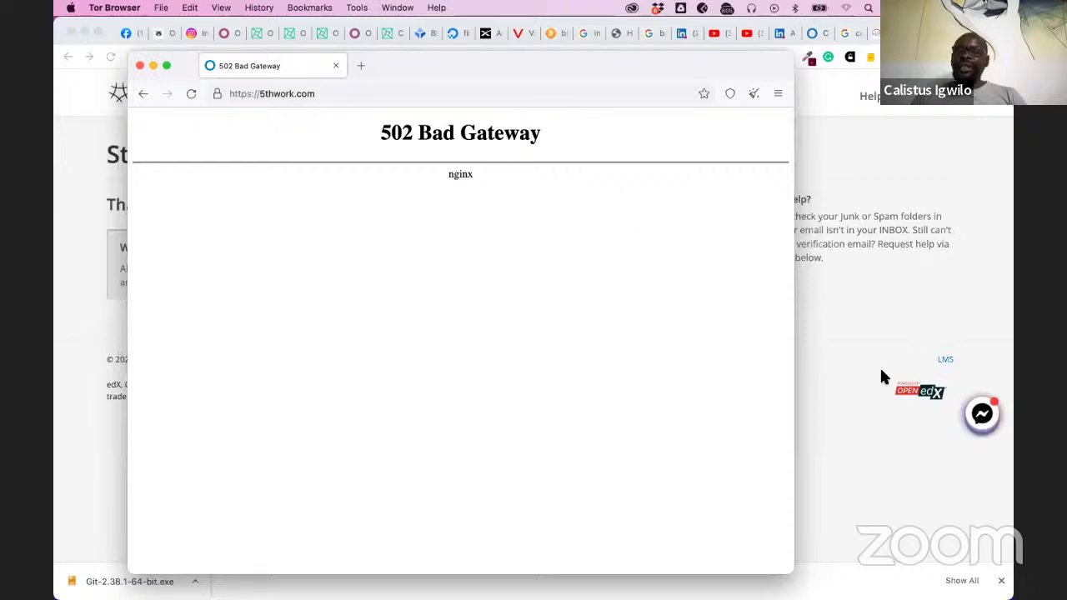
# Switch to Chrome, bring up the open NITDA0001 Introduction to Bitcoin Theory course page and look through its section outline
pyautogui.click(831, 432)
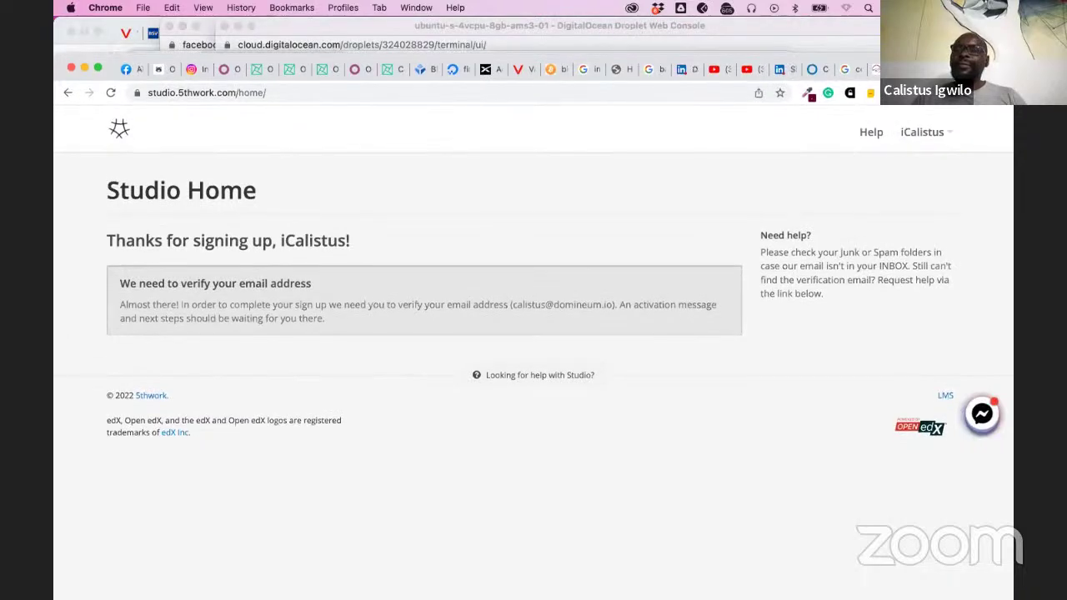
pyautogui.click(813, 70)
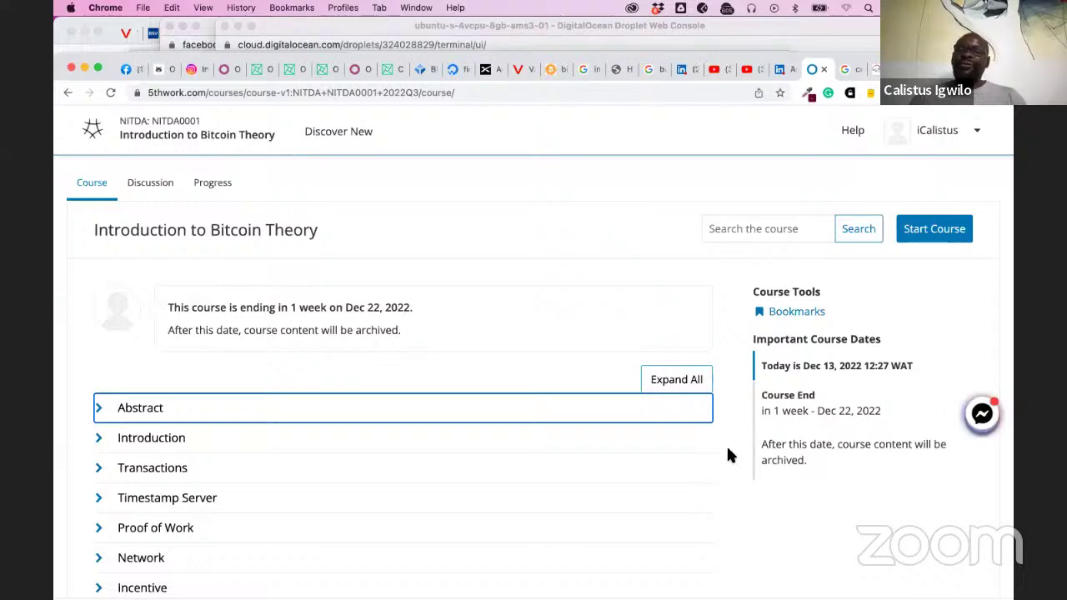
pyautogui.scroll(-2, 728, 455)
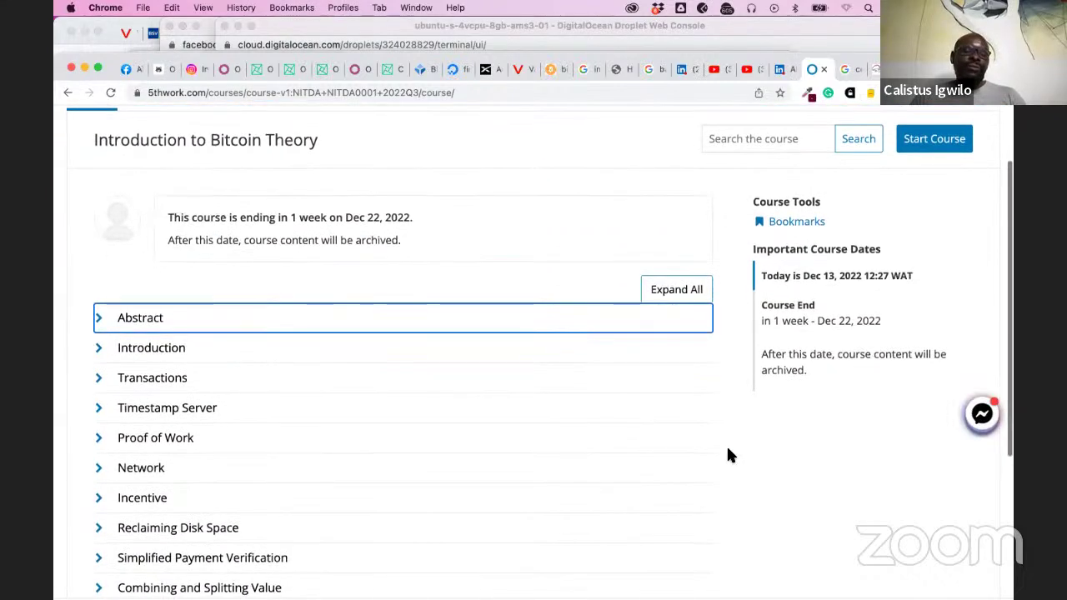
pyautogui.scroll(-4, 728, 454)
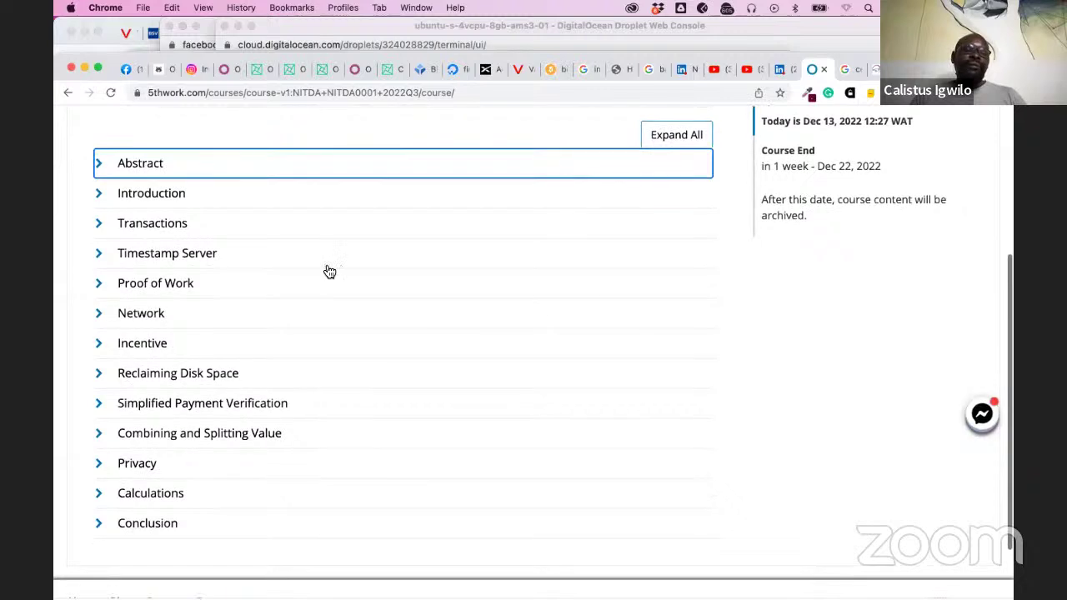
# Expand the Abstract section of the course outline to view its subsections, collapse it again and return to the page header
pyautogui.click(100, 168)
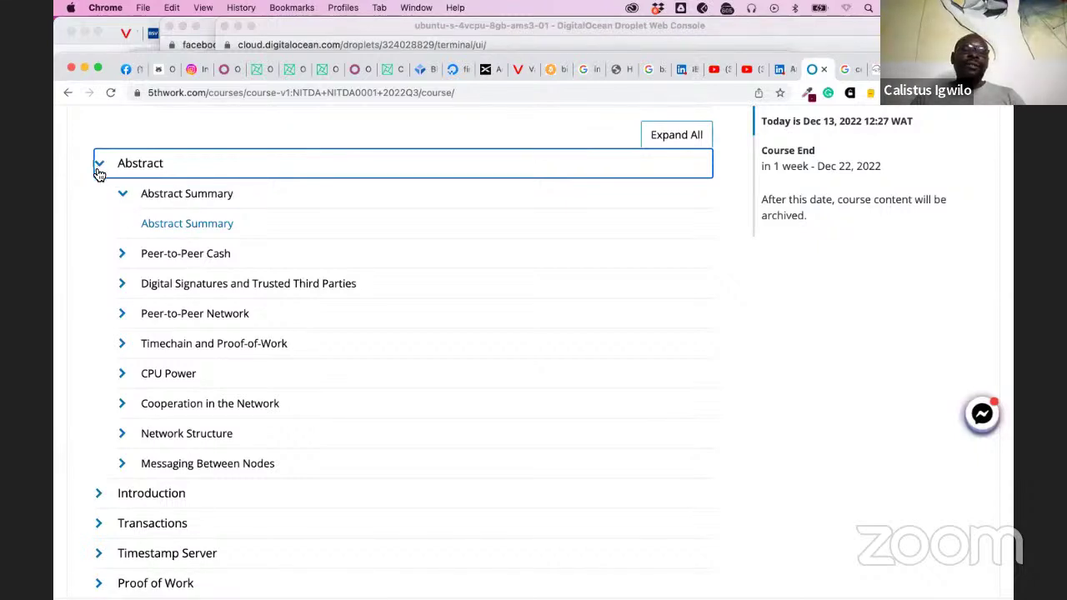
pyautogui.click(98, 173)
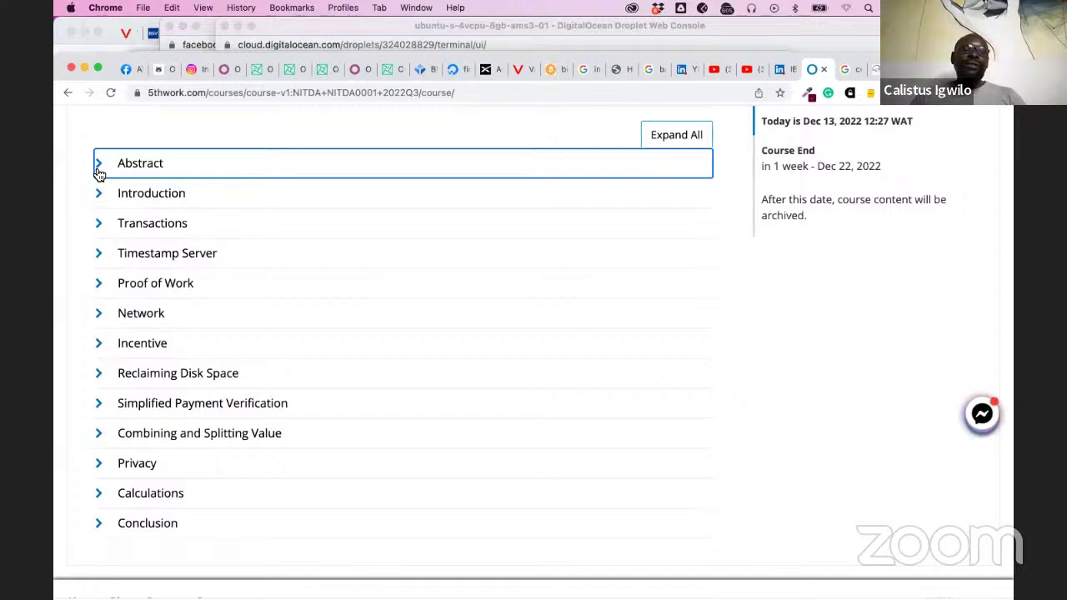
pyautogui.click(100, 175)
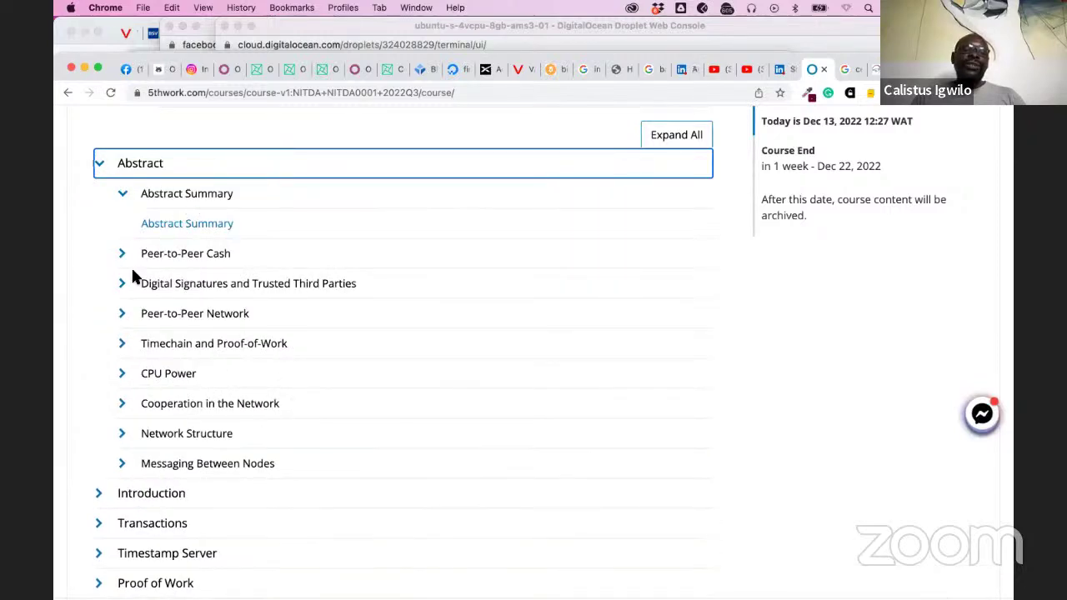
pyautogui.click(100, 166)
pyautogui.scroll(4, 417, 266)
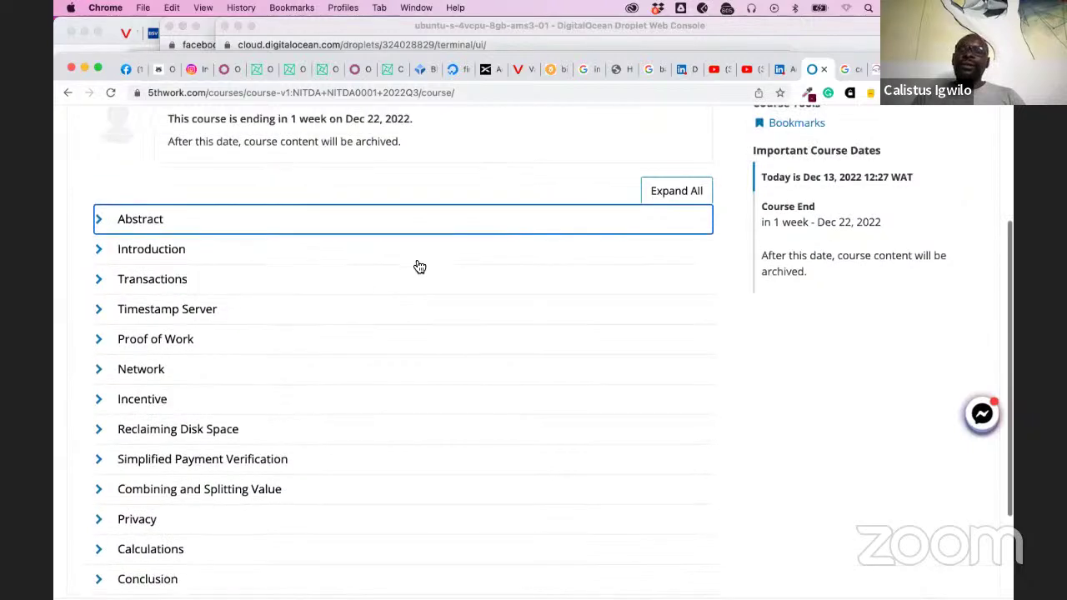
pyautogui.scroll(2, 415, 254)
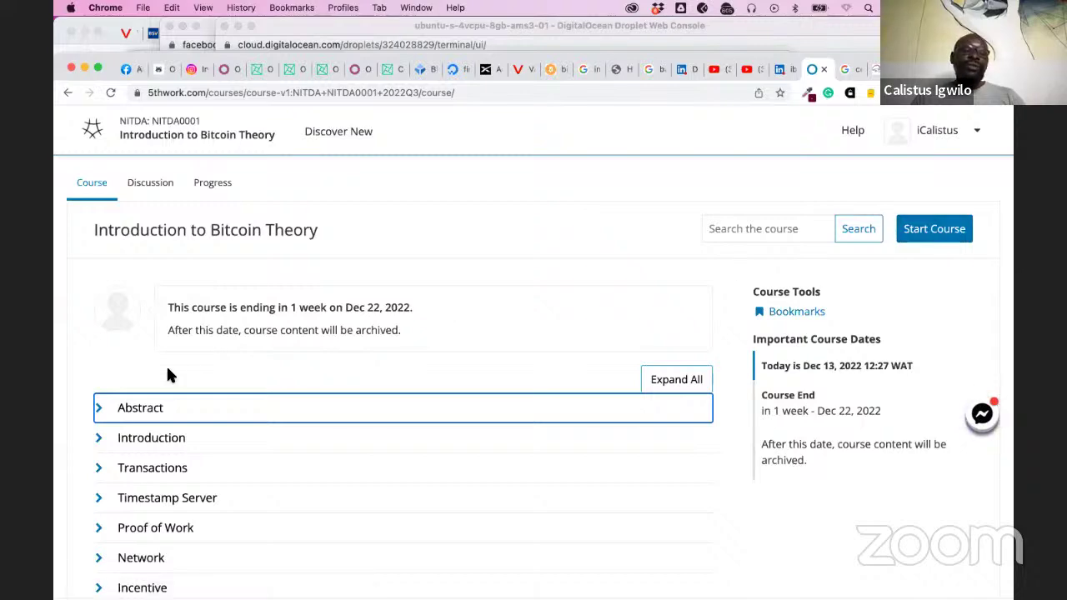
# Expand the Abstract section and its Peer-to-Peer Cash and Digital Signatures and Trusted Third Parties subsections to show their lesson links
pyautogui.click(95, 408)
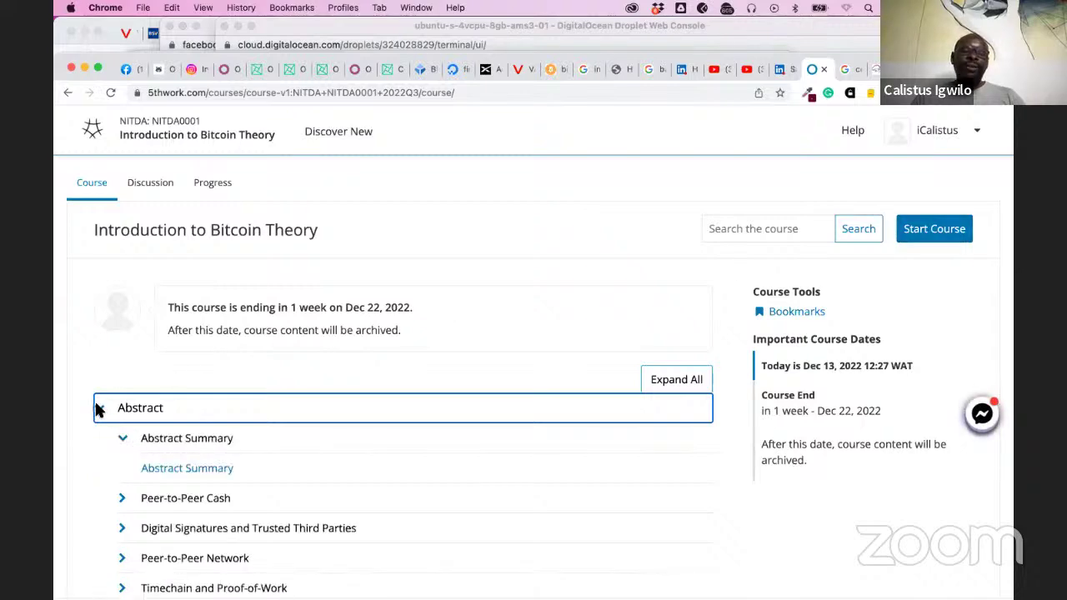
pyautogui.scroll(-3, 97, 409)
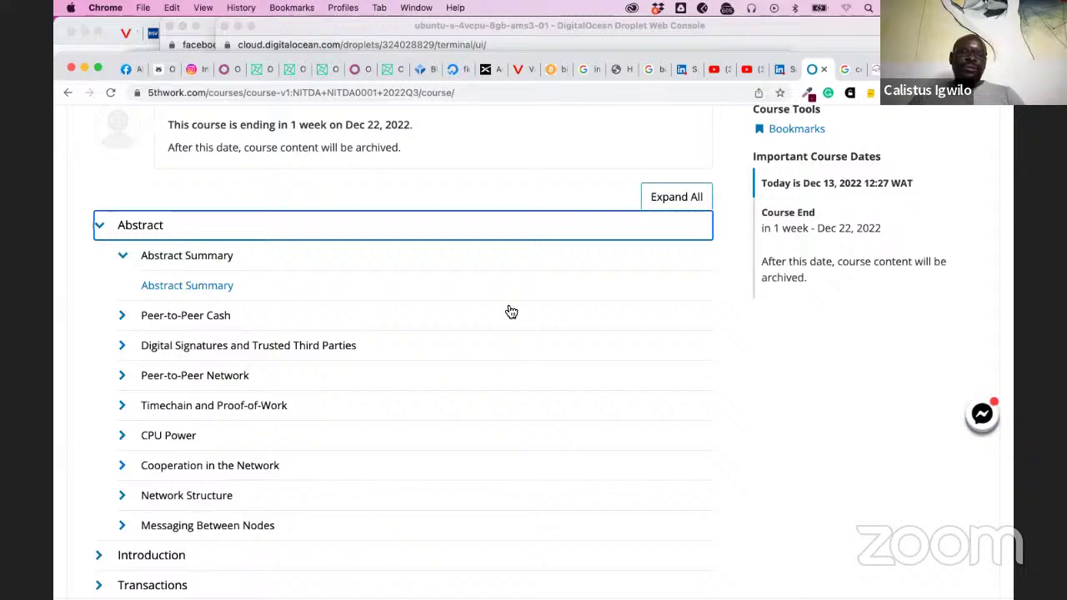
pyautogui.click(124, 320)
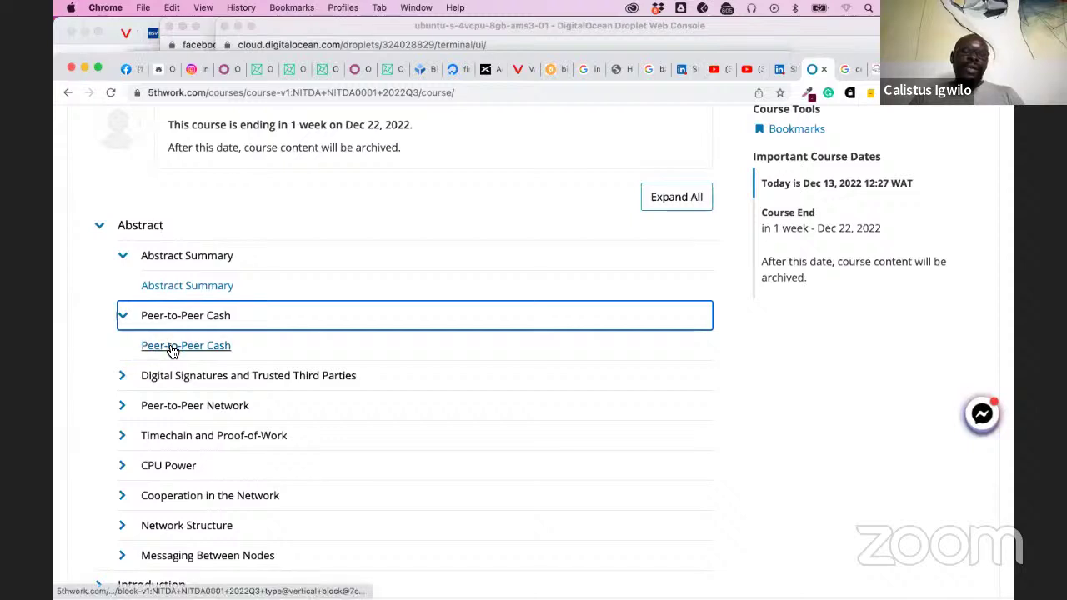
pyautogui.click(124, 380)
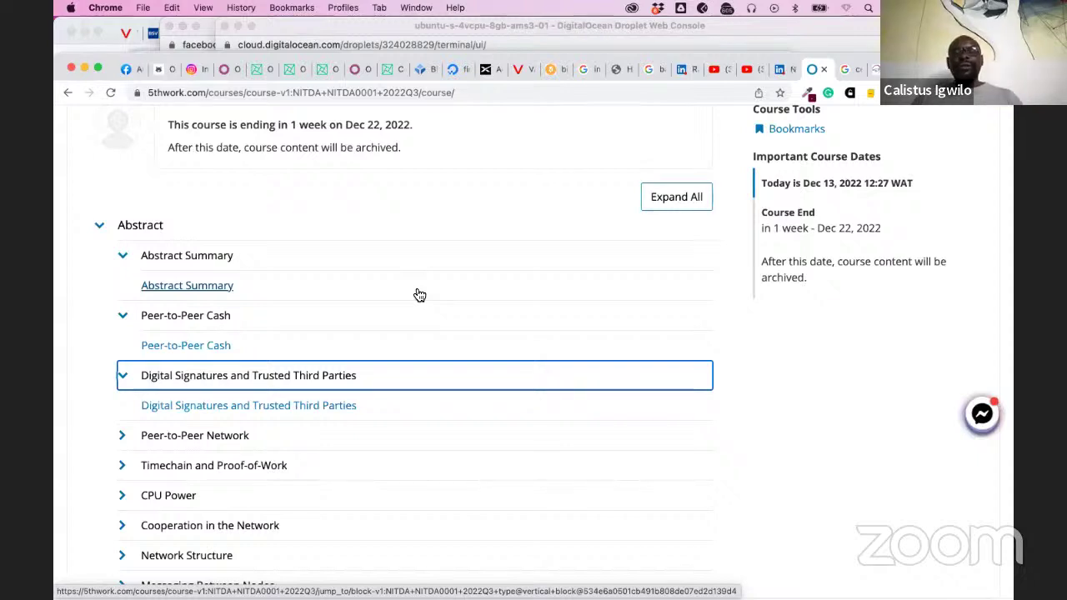
# Collapse the Abstract section and open the course's Discussion page
pyautogui.click(103, 234)
pyautogui.scroll(3, 338, 291)
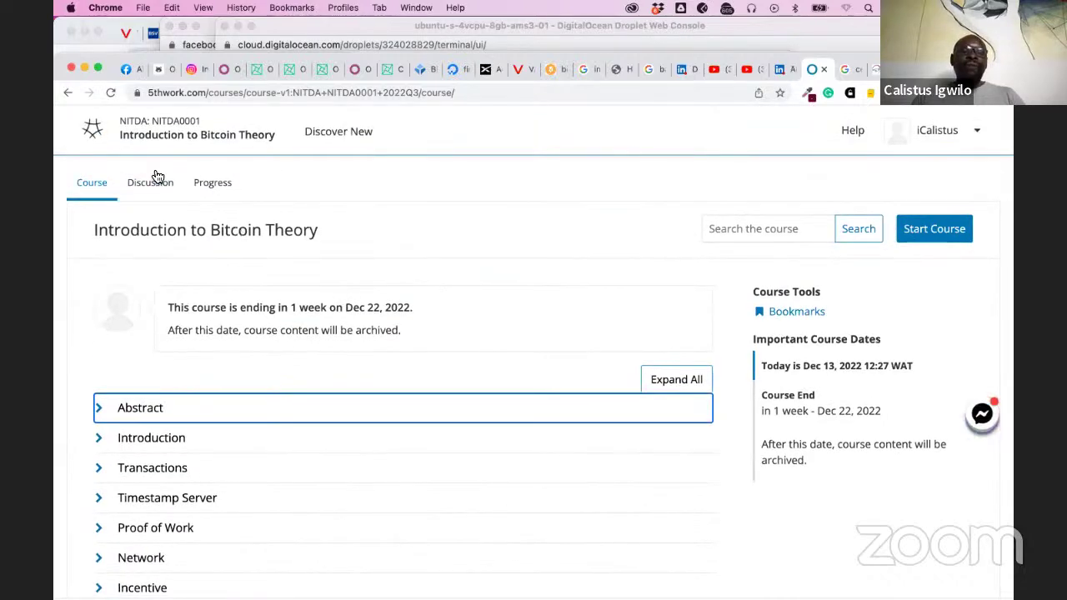
pyautogui.click(158, 191)
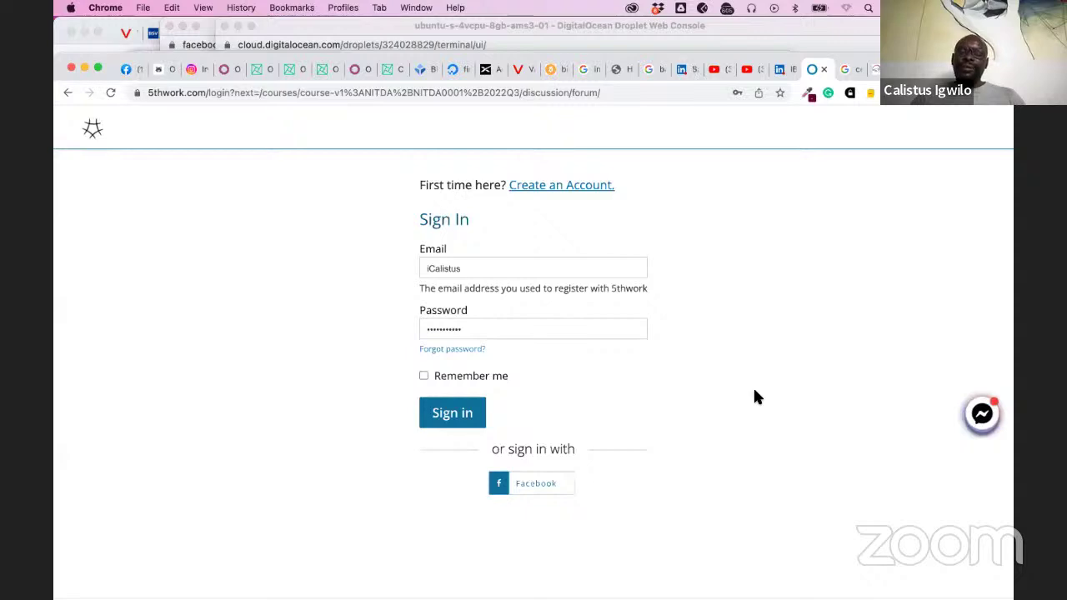
# Switch to PowerPoint, resume the slide show from the course outline slide and advance to the Learn to Earn slide
pyautogui.moveTo(681, 593)
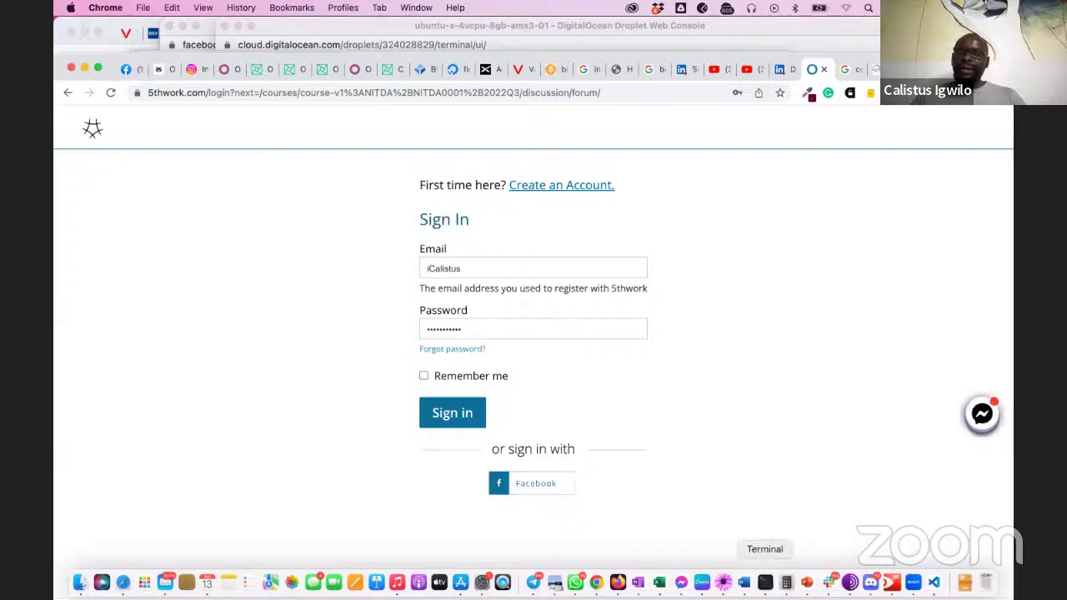
pyautogui.click(805, 583)
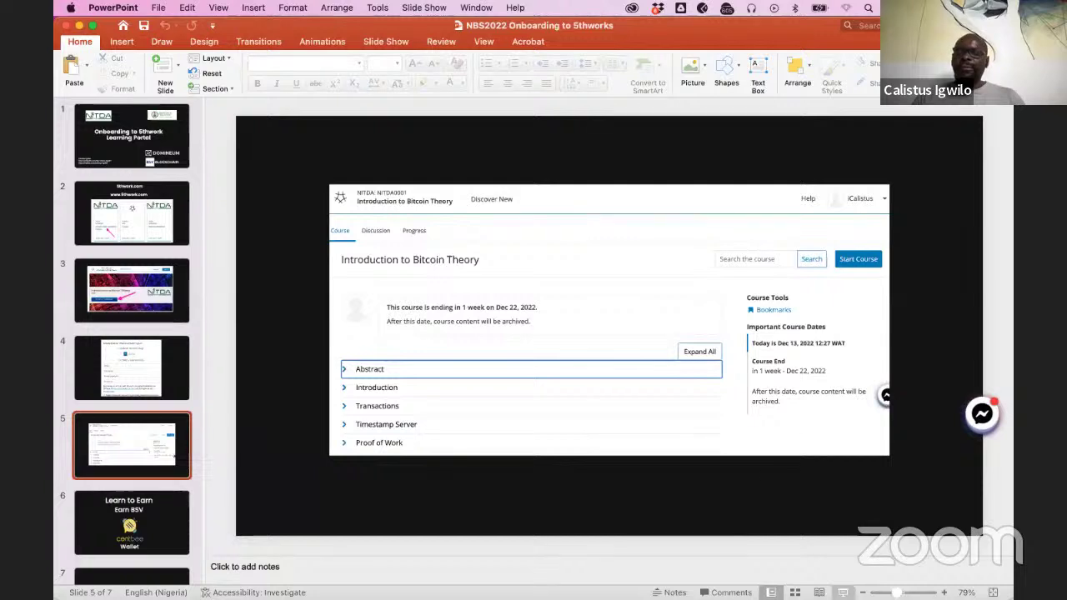
pyautogui.click(843, 592)
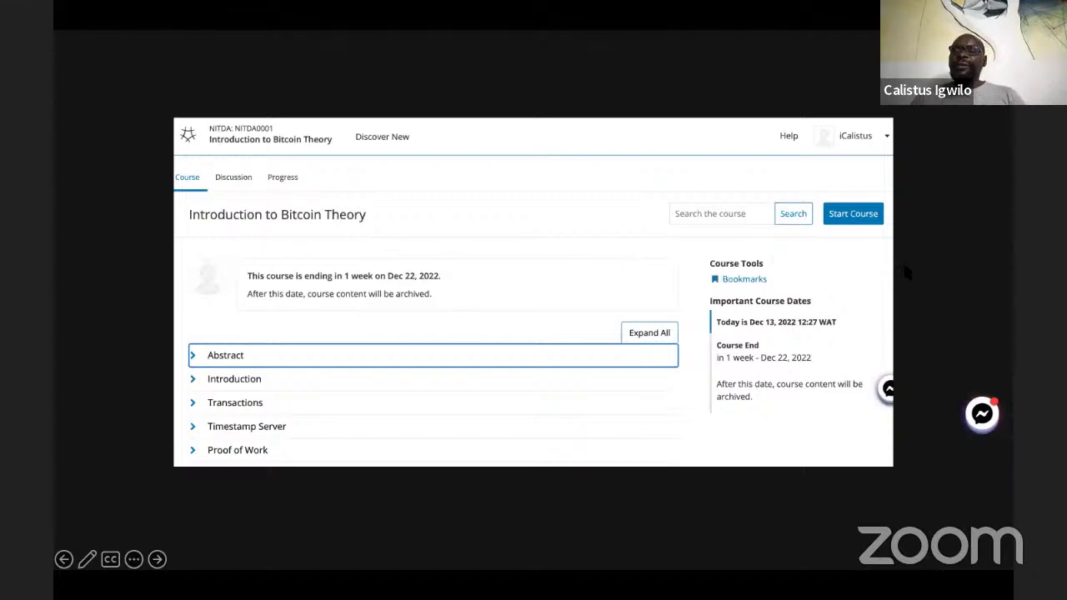
pyautogui.press('Right')
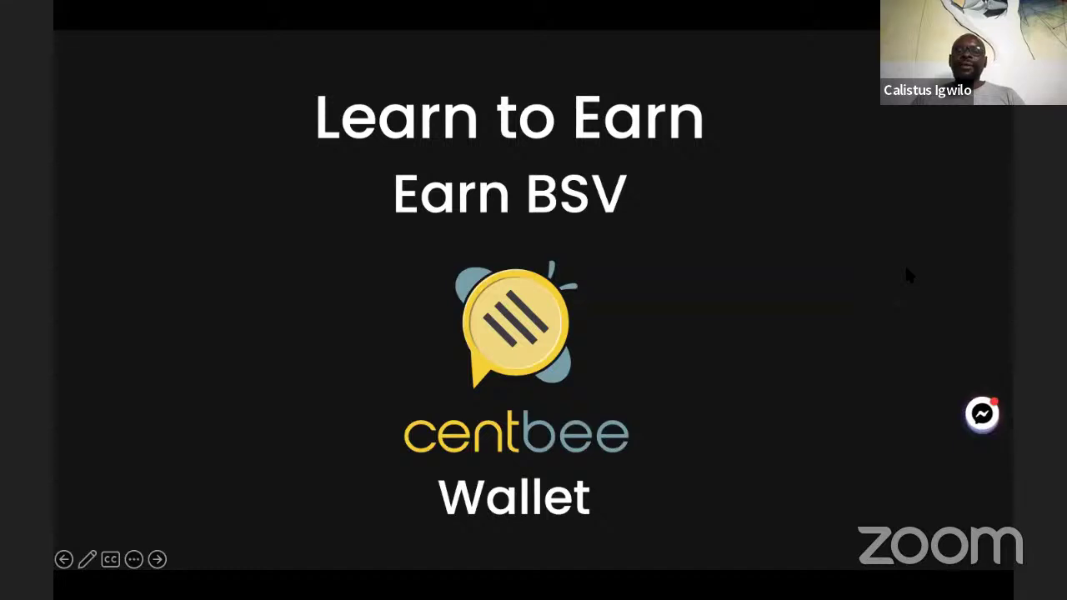